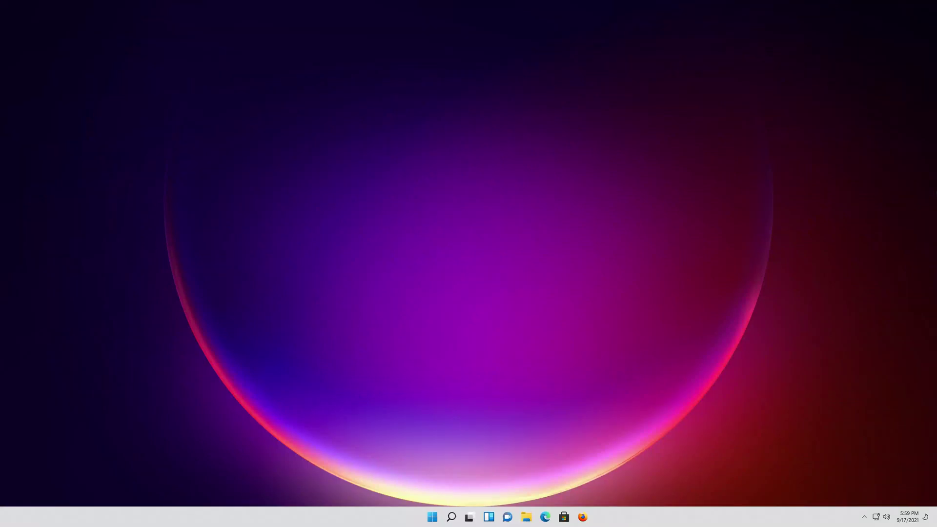
# Launch Registry Editor from a Start menu search for regedit and approve the UAC prompt.
pyautogui.press('super')
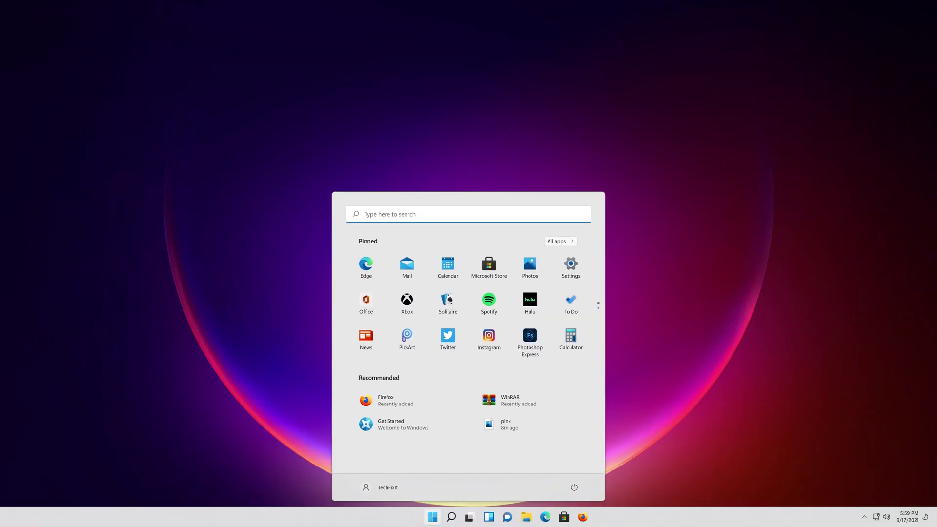
pyautogui.write('regedit')
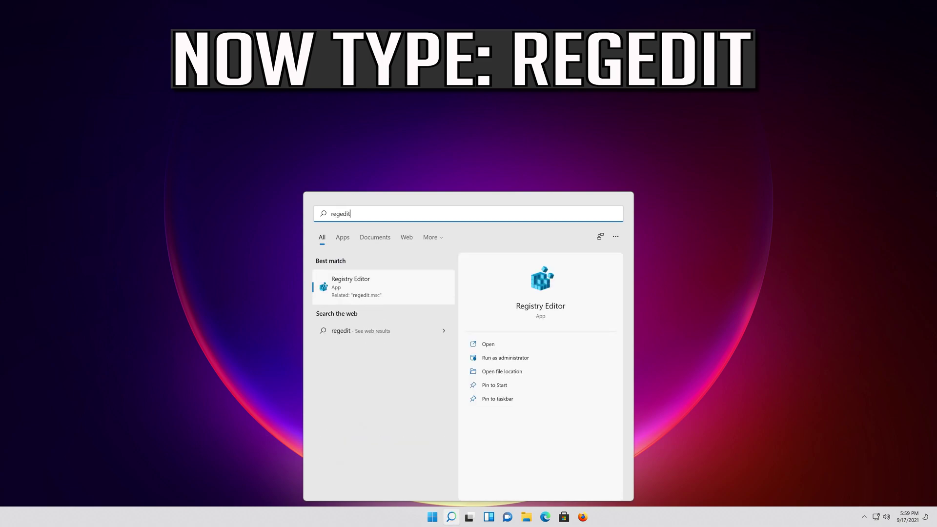
pyautogui.press('Return')
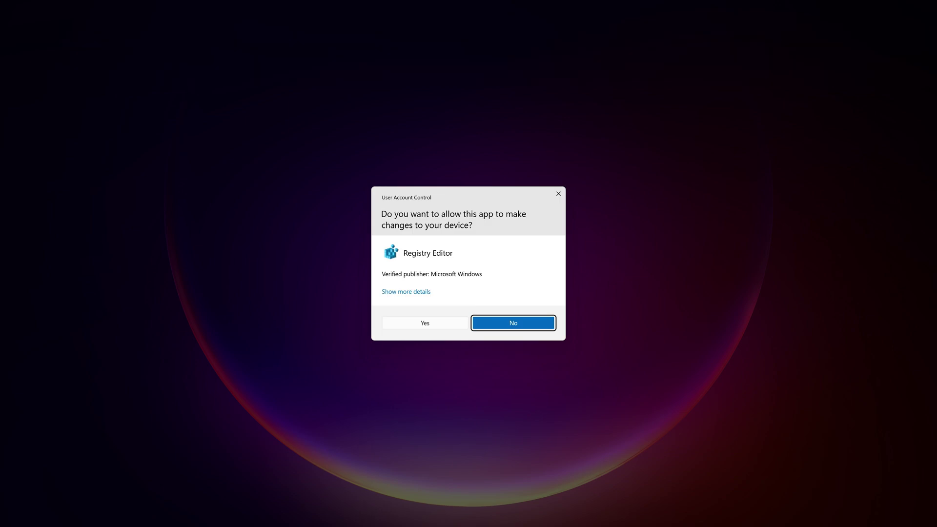
pyautogui.press('Left')
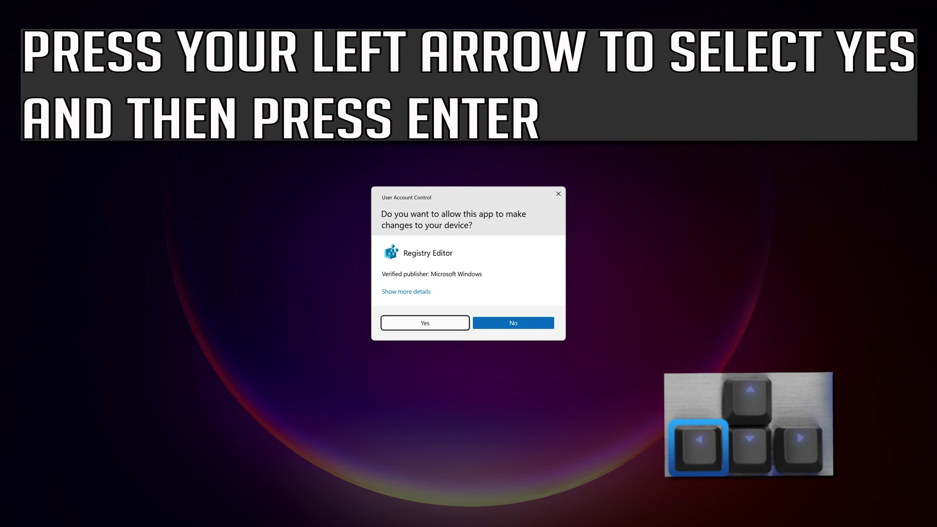
pyautogui.press('Return')
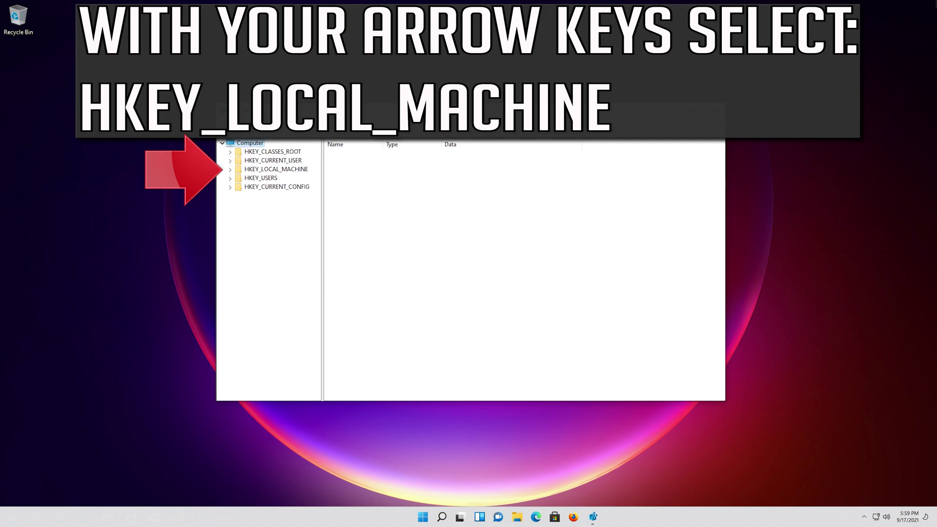
# Expand HKEY_LOCAL_MACHINE and select its SOFTWARE subkey.
pyautogui.press('Down')
pyautogui.press('Down')
pyautogui.press('Down')
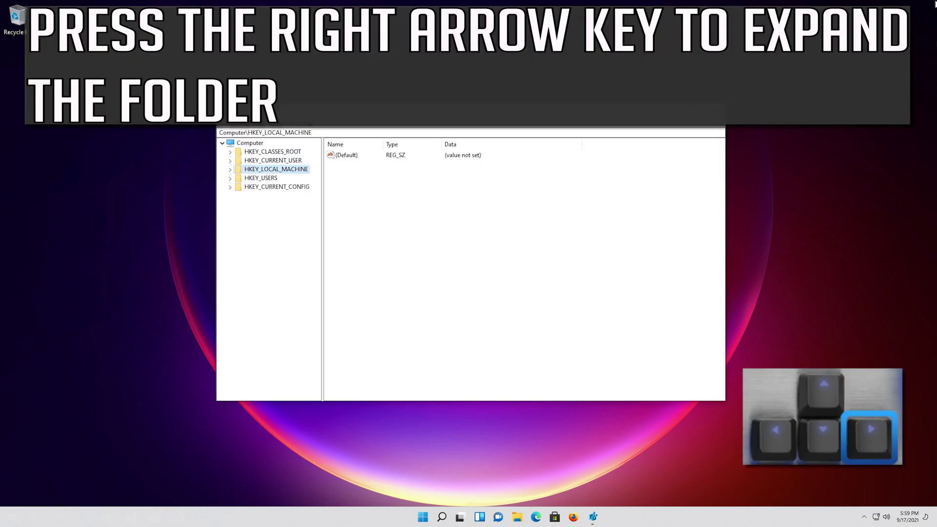
pyautogui.press('Right')
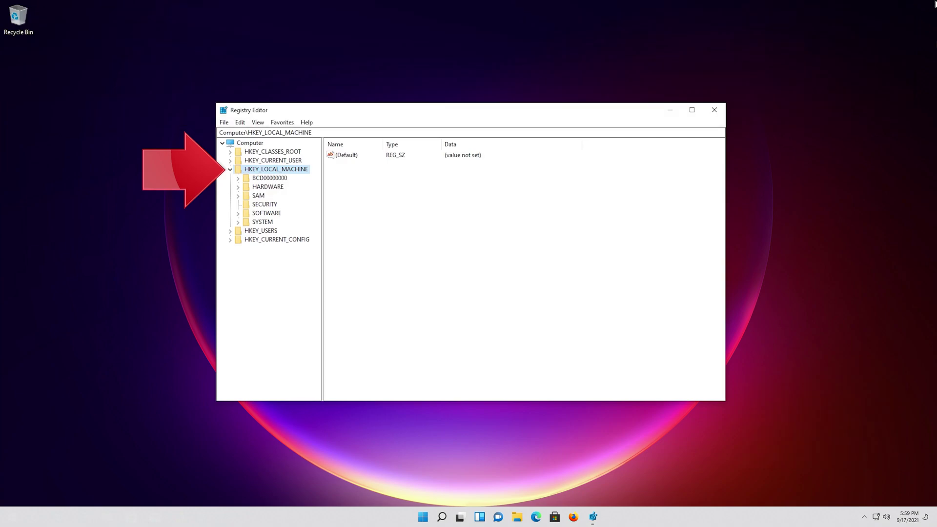
pyautogui.press('Down')
pyautogui.press('Down')
pyautogui.press('Down')
pyautogui.press('Down')
pyautogui.press('Down')
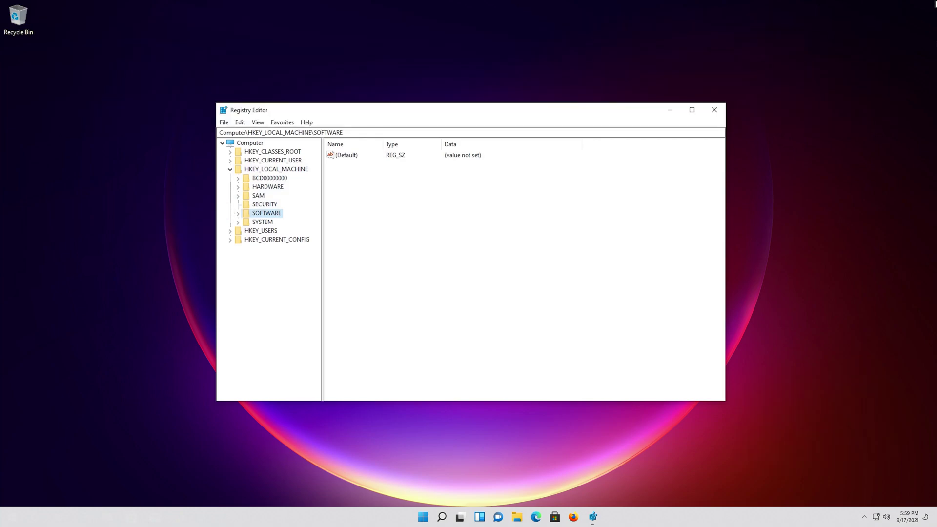
# Expand SOFTWARE and its Microsoft subkey.
pyautogui.press('Right')
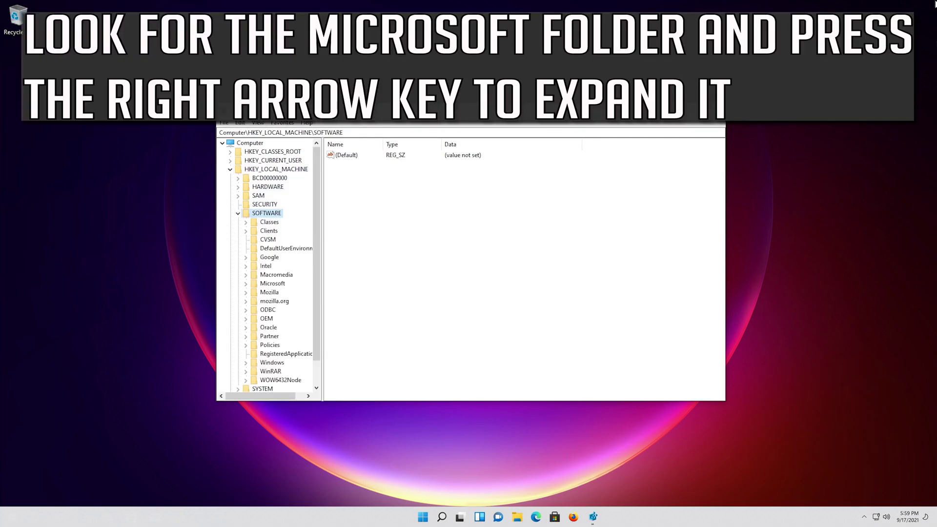
pyautogui.press('Down')
pyautogui.press('Down')
pyautogui.press('Down')
pyautogui.press('Down')
pyautogui.press('Down')
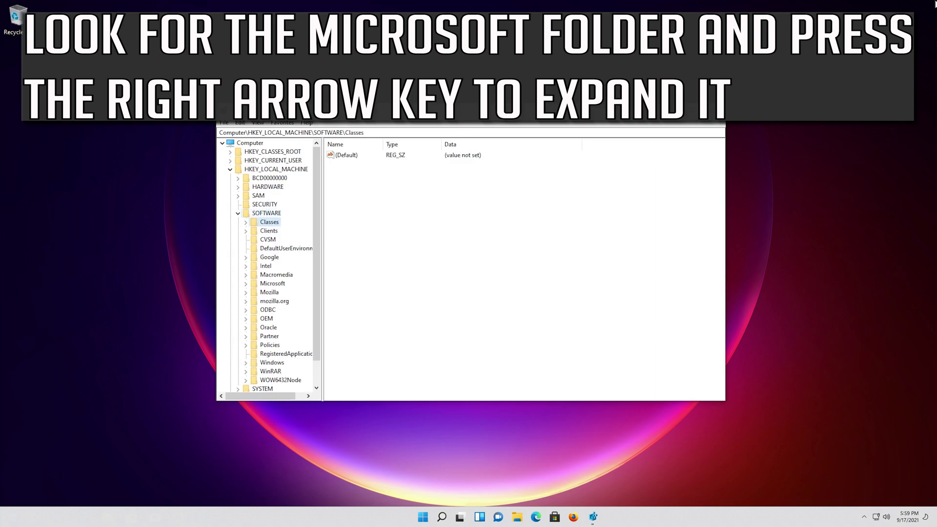
pyautogui.press('Down')
pyautogui.press('Down')
pyautogui.press('Down')
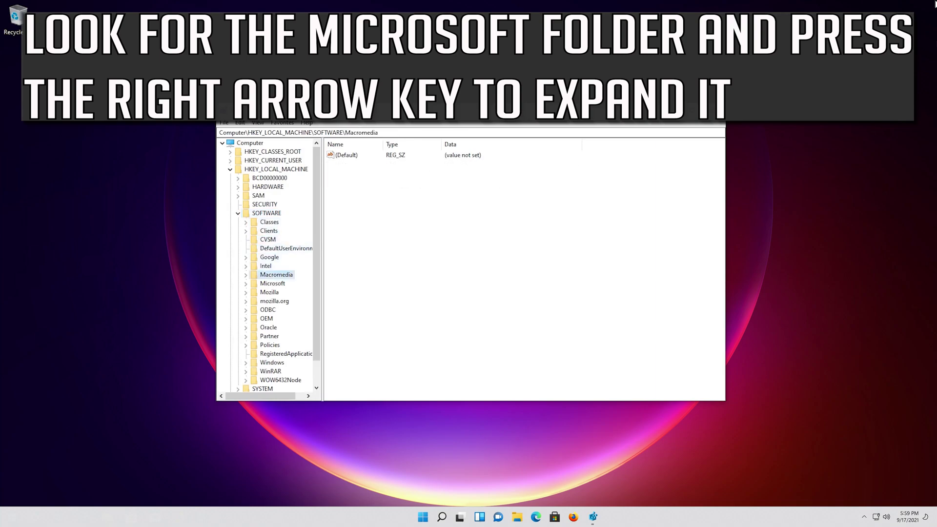
pyautogui.press('Right')
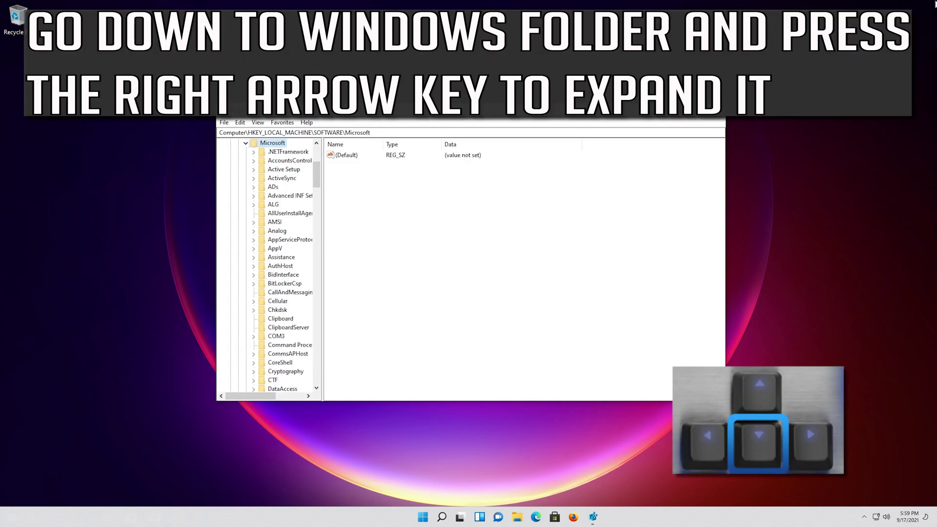
# Select the Windows key among the Microsoft subkeys.
pyautogui.press('Down')
pyautogui.press('Down')
pyautogui.press('Down')
pyautogui.press('Down')
pyautogui.press('Down')
pyautogui.press('Down')
pyautogui.press('Down')
pyautogui.press('Down')
pyautogui.press('Down')
pyautogui.press('Down')
pyautogui.press('Down')
pyautogui.press('Down')
pyautogui.press('Down')
pyautogui.press('Down')
pyautogui.press('Down')
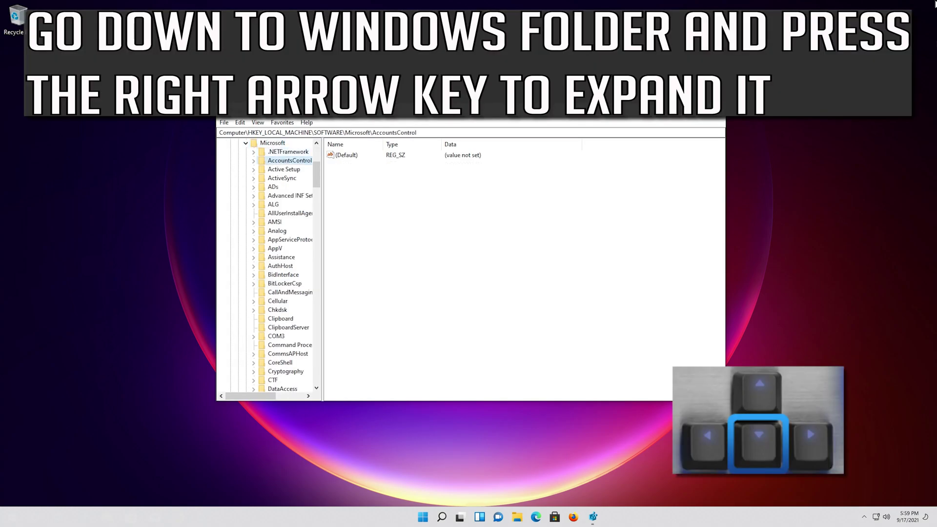
pyautogui.press('Down')
pyautogui.press('Down')
pyautogui.press('Down')
pyautogui.press('Down')
pyautogui.press('Down')
pyautogui.press('Down')
pyautogui.press('Down')
pyautogui.press('Down')
pyautogui.press('Down')
pyautogui.press('Down')
pyautogui.press('Down')
pyautogui.press('Down')
pyautogui.press('Down')
pyautogui.press('Down')
pyautogui.press('Down')
pyautogui.press('Down')
pyautogui.press('Down')
pyautogui.press('Down')
pyautogui.press('Down')
pyautogui.press('Down')
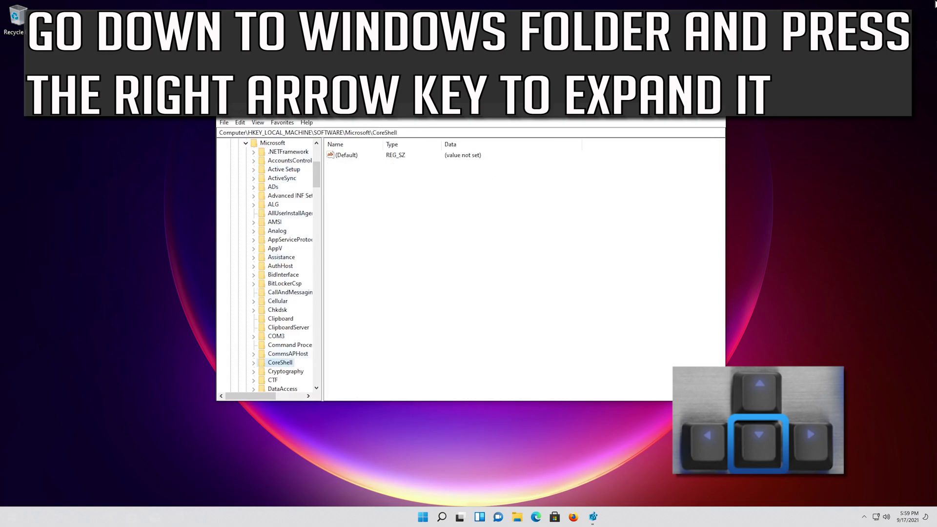
pyautogui.press('Down')
pyautogui.press('Down')
pyautogui.press('Down')
pyautogui.press('Down')
pyautogui.press('Down')
pyautogui.press('Down')
pyautogui.press('Down')
pyautogui.press('Down')
pyautogui.press('Down')
pyautogui.press('Down')
pyautogui.press('Down')
pyautogui.press('Down')
pyautogui.press('Down')
pyautogui.press('Down')
pyautogui.press('Down')
pyautogui.press('Down')
pyautogui.press('Down')
pyautogui.press('Down')
pyautogui.press('Down')
pyautogui.press('Down')
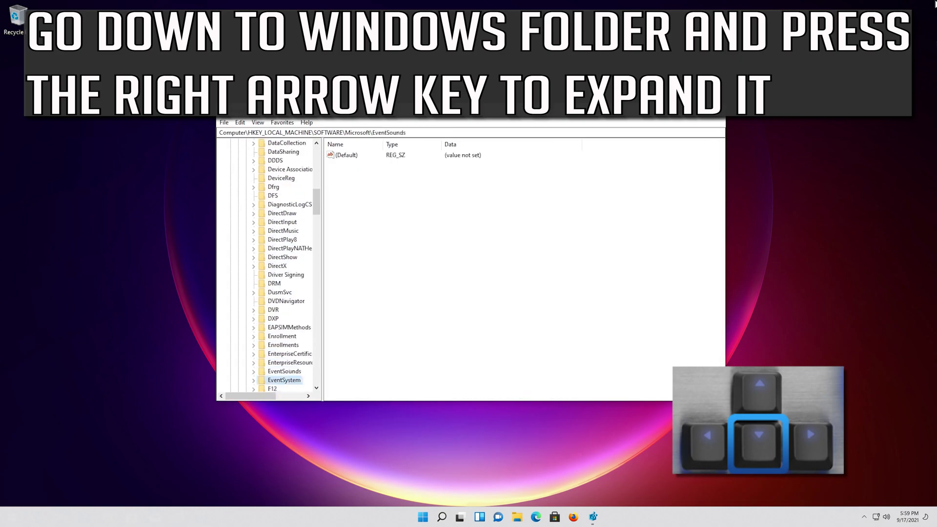
pyautogui.press('Down')
pyautogui.press('Down')
pyautogui.press('Down')
pyautogui.press('Down')
pyautogui.press('Down')
pyautogui.press('Down')
pyautogui.press('Down')
pyautogui.press('Down')
pyautogui.press('Down')
pyautogui.press('Down')
pyautogui.press('Down')
pyautogui.press('Down')
pyautogui.press('Down')
pyautogui.press('Down')
pyautogui.press('Down')
pyautogui.press('Down')
pyautogui.press('Down')
pyautogui.press('Down')
pyautogui.press('Down')
pyautogui.press('Down')
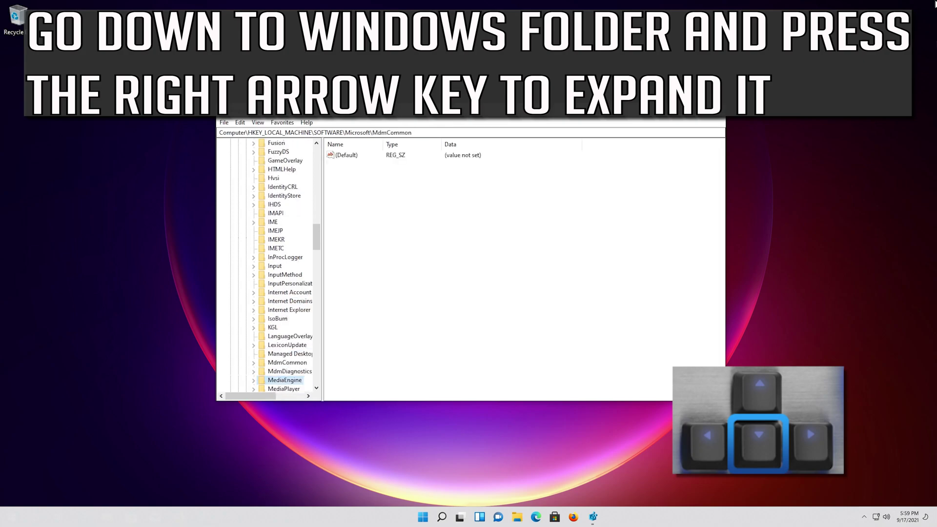
pyautogui.press('Down')
pyautogui.press('Down')
pyautogui.press('Down')
pyautogui.press('Down')
pyautogui.press('Down')
pyautogui.press('Down')
pyautogui.press('Down')
pyautogui.press('Down')
pyautogui.press('Down')
pyautogui.press('Down')
pyautogui.press('Down')
pyautogui.press('Down')
pyautogui.press('Down')
pyautogui.press('Down')
pyautogui.press('Down')
pyautogui.press('Down')
pyautogui.press('Down')
pyautogui.press('Down')
pyautogui.press('Down')
pyautogui.press('Down')
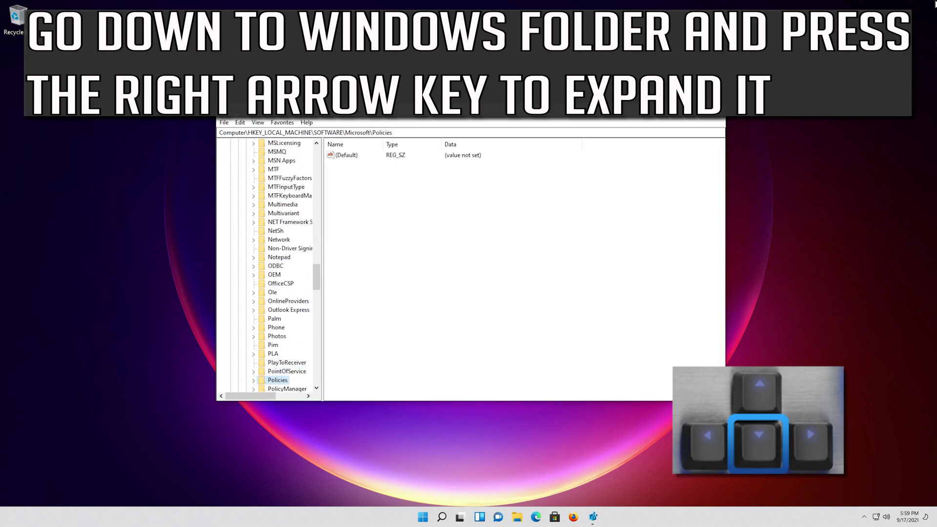
pyautogui.press('Down')
pyautogui.press('Down')
pyautogui.press('Down')
pyautogui.press('Down')
pyautogui.press('Down')
pyautogui.press('Down')
pyautogui.press('Down')
pyautogui.press('Down')
pyautogui.press('Down')
pyautogui.press('Down')
pyautogui.press('Down')
pyautogui.press('Down')
pyautogui.press('Down')
pyautogui.press('Down')
pyautogui.press('Down')
pyautogui.press('Down')
pyautogui.press('Down')
pyautogui.press('Down')
pyautogui.press('Down')
pyautogui.press('Down')
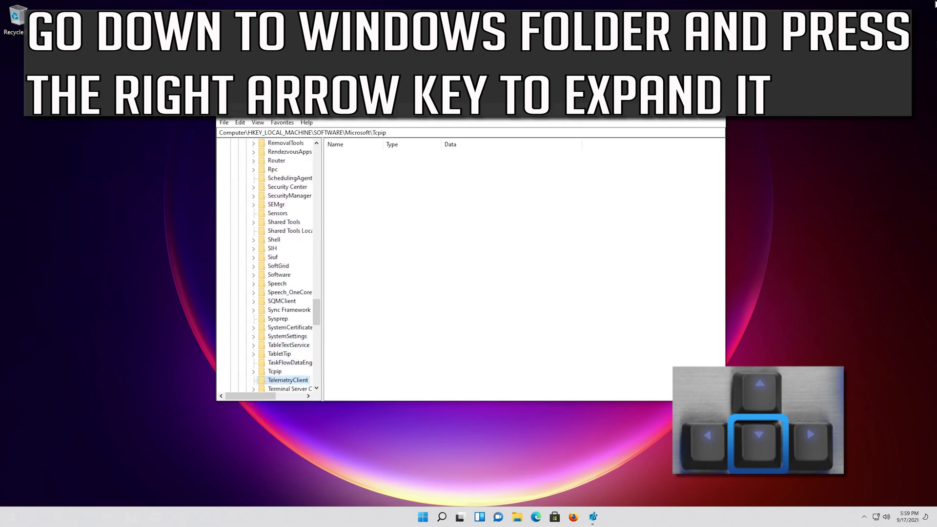
pyautogui.press('Down')
pyautogui.press('Down')
pyautogui.press('Down')
pyautogui.press('Down')
pyautogui.press('Down')
pyautogui.press('Down')
pyautogui.press('Down')
pyautogui.press('Down')
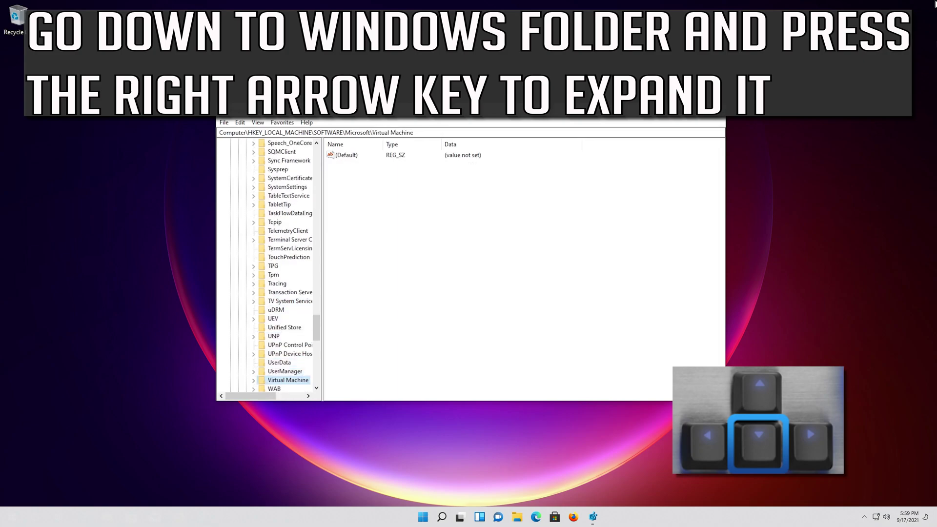
pyautogui.press('Up')
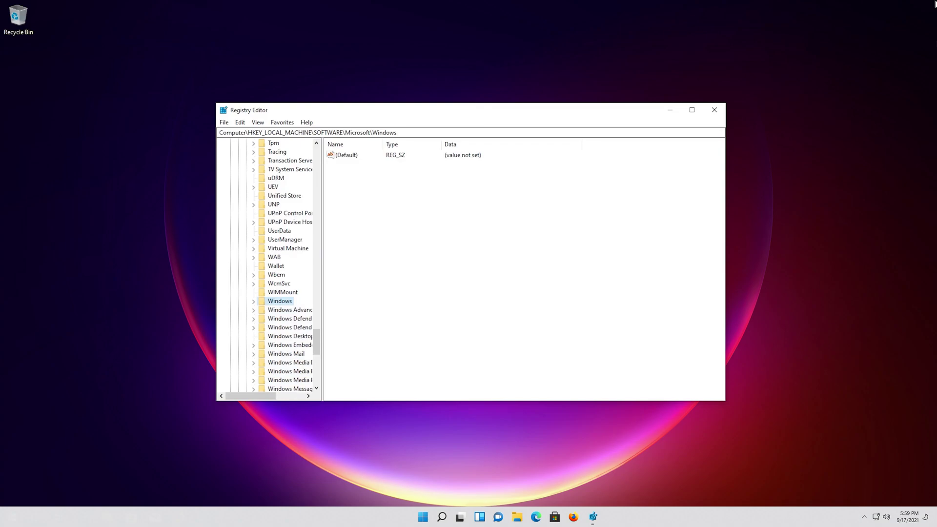
# Expand Windows\CurrentVersion, then expand its Policies subkey to reveal Explorer, NonEnum and System.
pyautogui.press('Right')
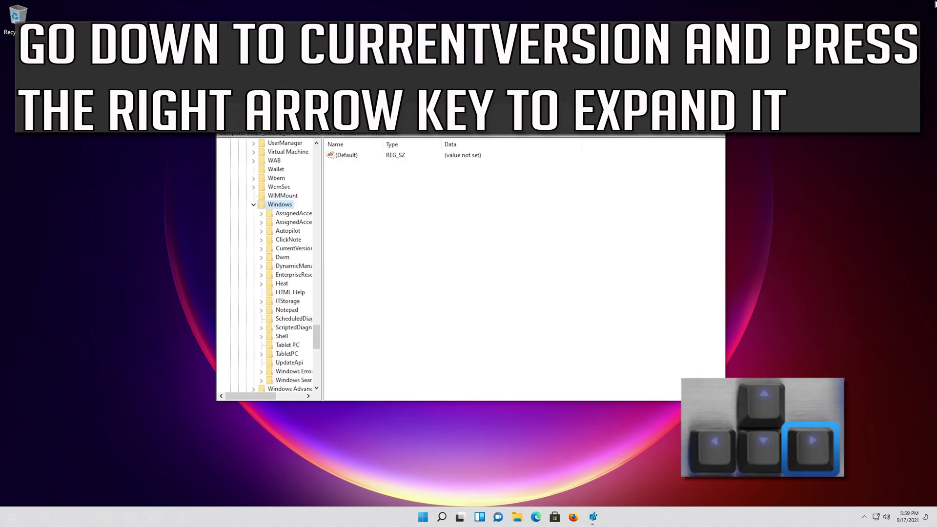
pyautogui.press('Down')
pyautogui.press('Down')
pyautogui.press('Down')
pyautogui.press('Down')
pyautogui.press('Down')
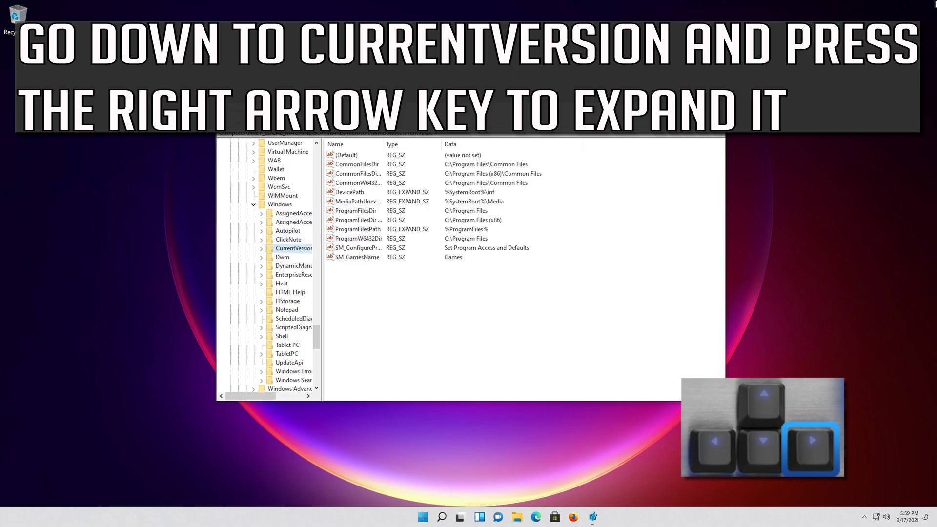
pyautogui.press('Right')
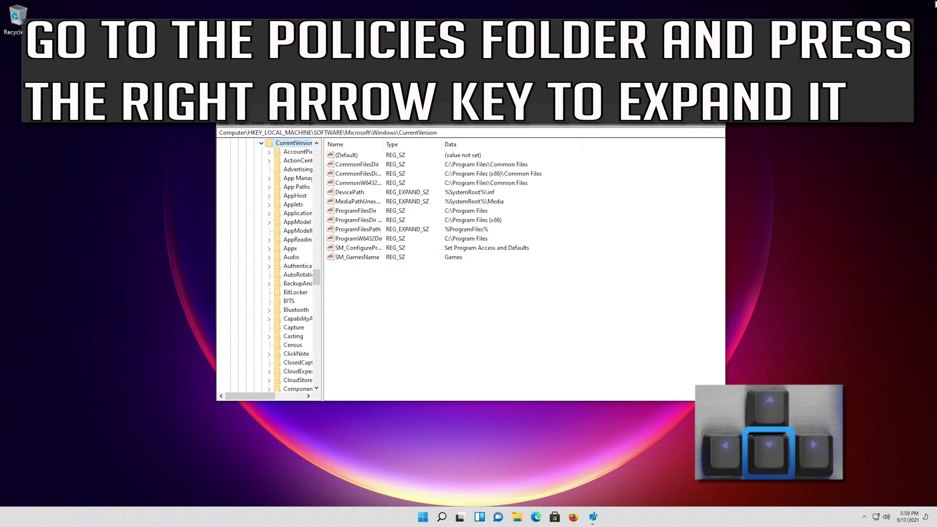
pyautogui.press('Down')
pyautogui.press('Down')
pyautogui.press('Down')
pyautogui.press('Down')
pyautogui.press('Down')
pyautogui.press('Down')
pyautogui.press('Down')
pyautogui.press('Down')
pyautogui.press('Down')
pyautogui.press('Down')
pyautogui.press('Down')
pyautogui.press('Down')
pyautogui.press('Down')
pyautogui.press('Down')
pyautogui.press('Down')
pyautogui.press('Down')
pyautogui.press('Down')
pyautogui.press('Down')
pyautogui.press('Down')
pyautogui.press('Down')
pyautogui.press('Down')
pyautogui.press('Down')
pyautogui.press('Down')
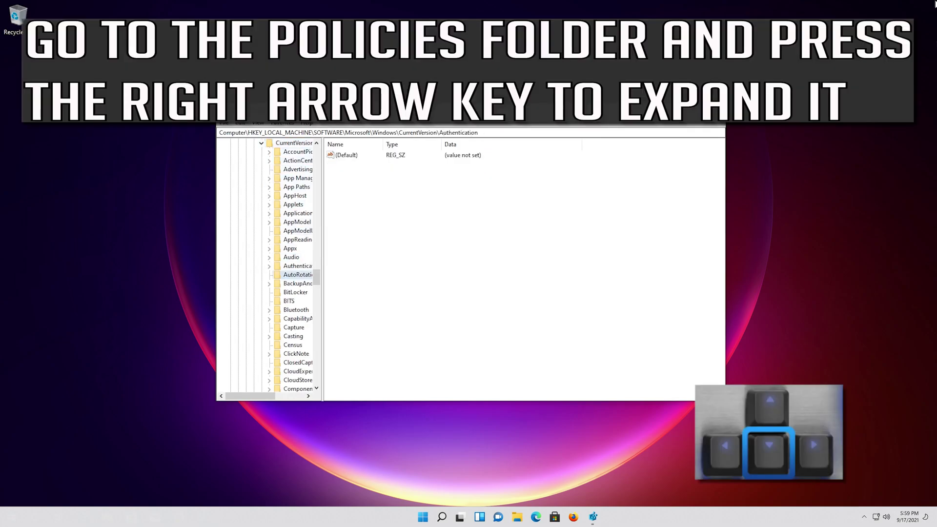
pyautogui.press('Down')
pyautogui.press('Down')
pyautogui.press('Down')
pyautogui.press('Down')
pyautogui.press('Down')
pyautogui.press('Down')
pyautogui.press('Down')
pyautogui.press('Down')
pyautogui.press('Down')
pyautogui.press('Down')
pyautogui.press('Down')
pyautogui.press('Down')
pyautogui.press('Down')
pyautogui.press('Down')
pyautogui.press('Down')
pyautogui.press('Down')
pyautogui.press('Down')
pyautogui.press('Down')
pyautogui.press('Down')
pyautogui.press('Down')
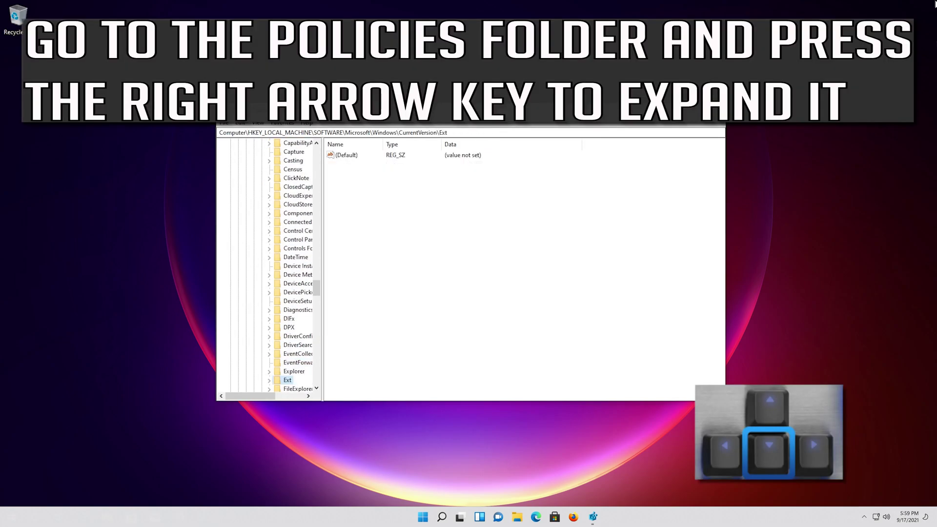
pyautogui.press('Down')
pyautogui.press('Down')
pyautogui.press('Down')
pyautogui.press('Down')
pyautogui.press('Down')
pyautogui.press('Down')
pyautogui.press('Down')
pyautogui.press('Down')
pyautogui.press('Down')
pyautogui.press('Down')
pyautogui.press('Down')
pyautogui.press('Down')
pyautogui.press('Down')
pyautogui.press('Down')
pyautogui.press('Down')
pyautogui.press('Down')
pyautogui.press('Down')
pyautogui.press('Down')
pyautogui.press('Down')
pyautogui.press('Down')
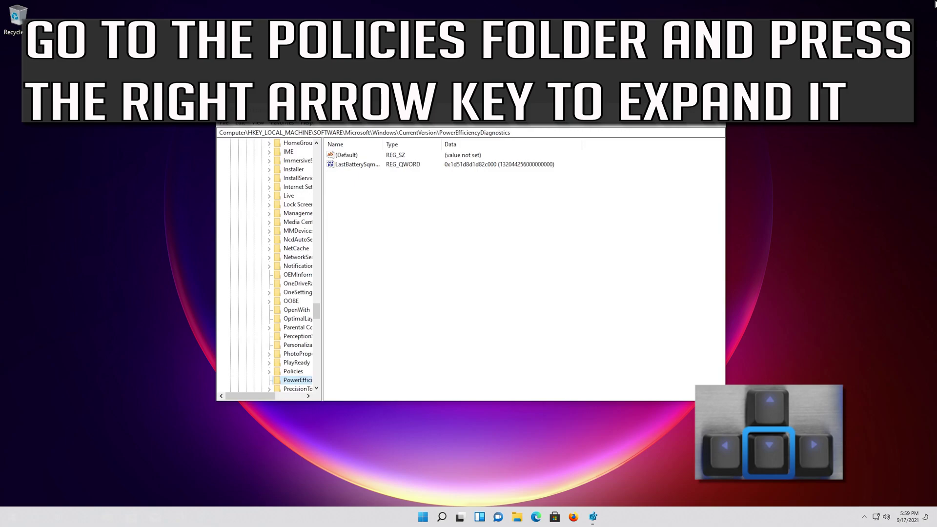
pyautogui.press('Down')
pyautogui.press('Down')
pyautogui.press('Down')
pyautogui.press('Down')
pyautogui.press('Down')
pyautogui.press('Down')
pyautogui.press('Down')
pyautogui.press('Down')
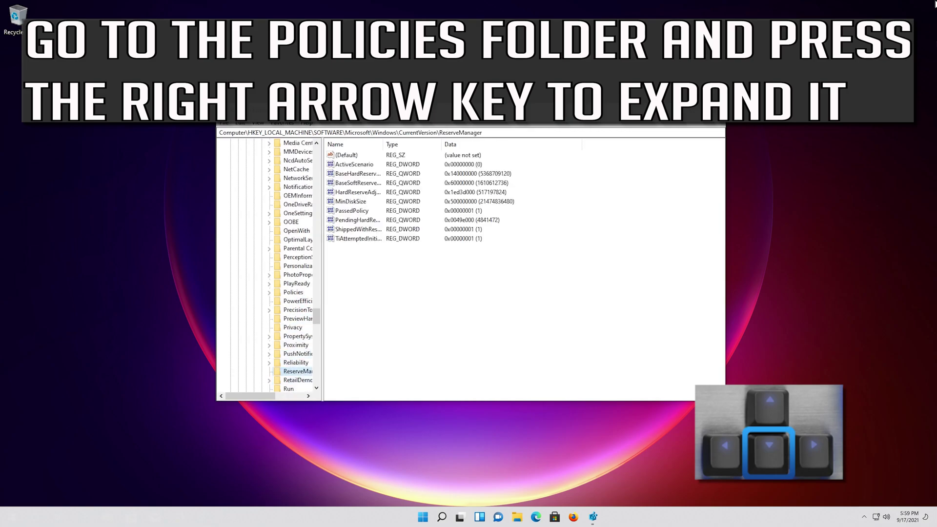
pyautogui.press('Up')
pyautogui.press('Up')
pyautogui.press('Up')
pyautogui.press('Up')
pyautogui.press('Up')
pyautogui.press('Up')
pyautogui.press('Up')
pyautogui.press('Up')
pyautogui.press('Up')
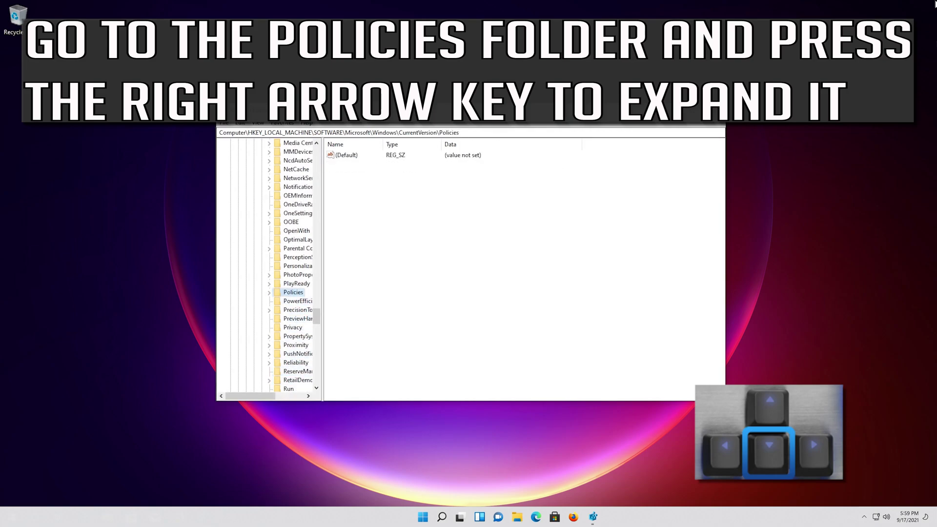
pyautogui.press('Right')
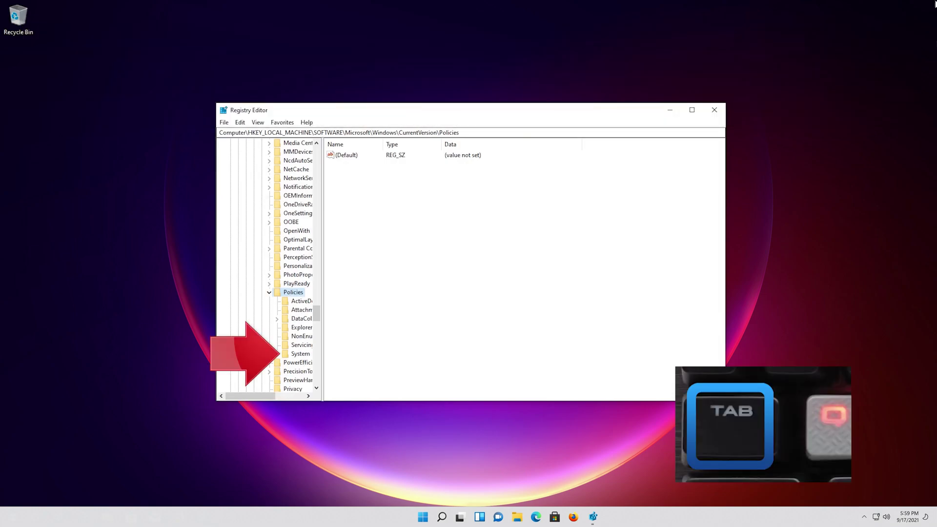
# Select the Policies\System key and move to its EnableCursorSuppression value.
pyautogui.press('Down')
pyautogui.press('Down')
pyautogui.press('Down')
pyautogui.press('Down')
pyautogui.press('Down')
pyautogui.press('Down')
pyautogui.press('Down')
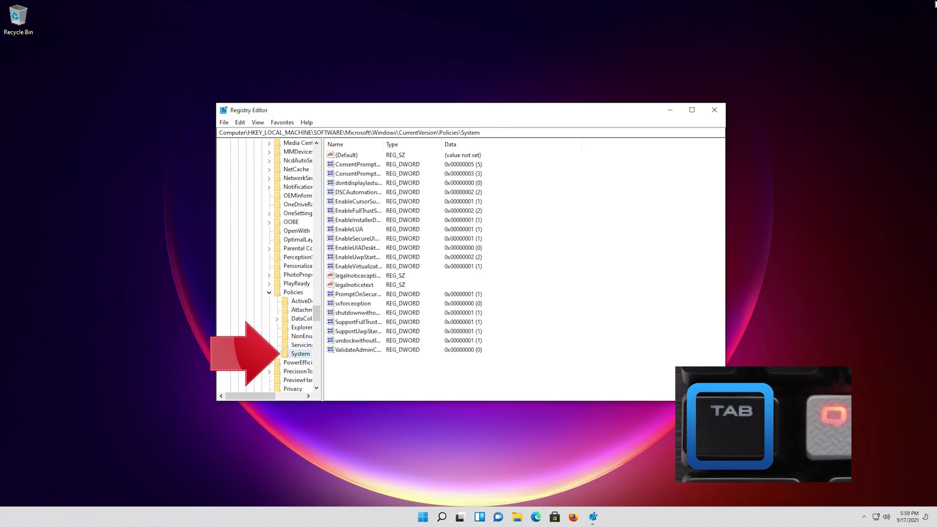
pyautogui.press('Tab')
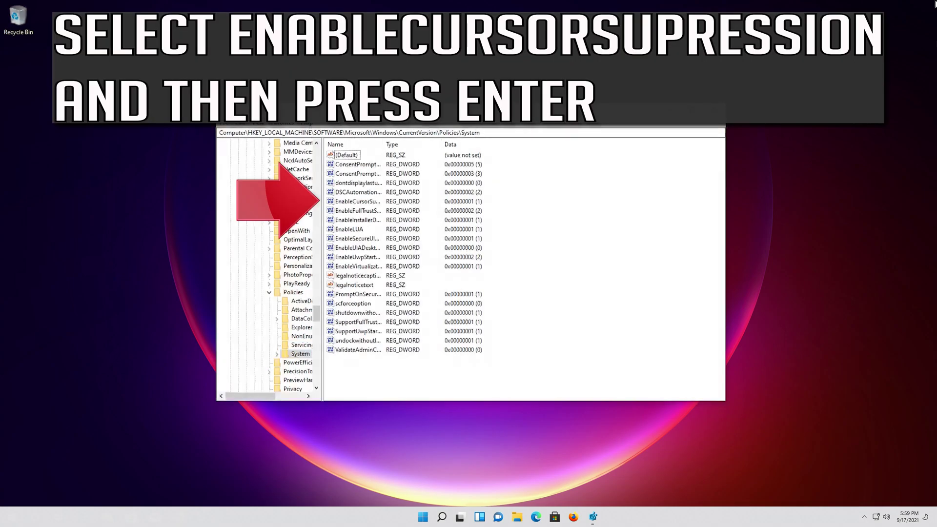
pyautogui.press('Down')
pyautogui.press('Down')
pyautogui.press('Down')
pyautogui.press('Down')
pyautogui.press('Down')
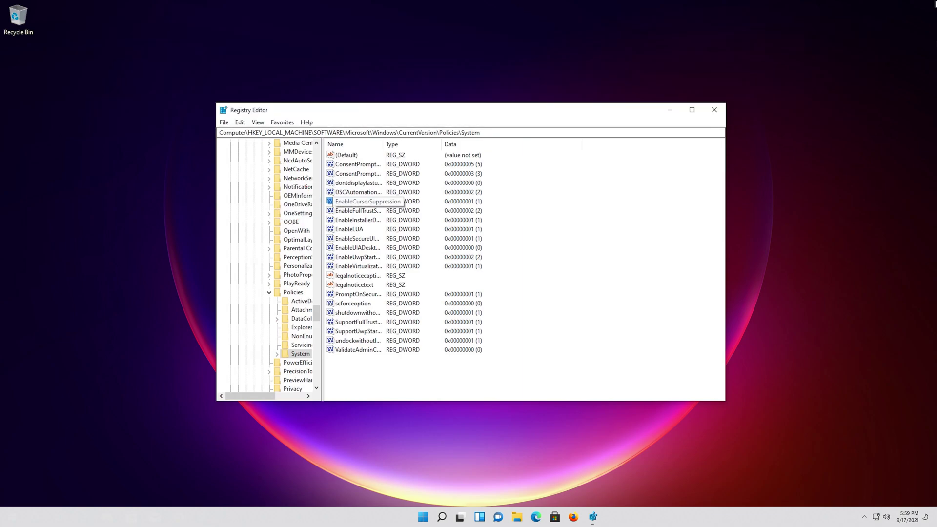
# Set EnableCursorSuppression to 0, then bring up the Ctrl+Alt+Del security screen.
pyautogui.press('Return')
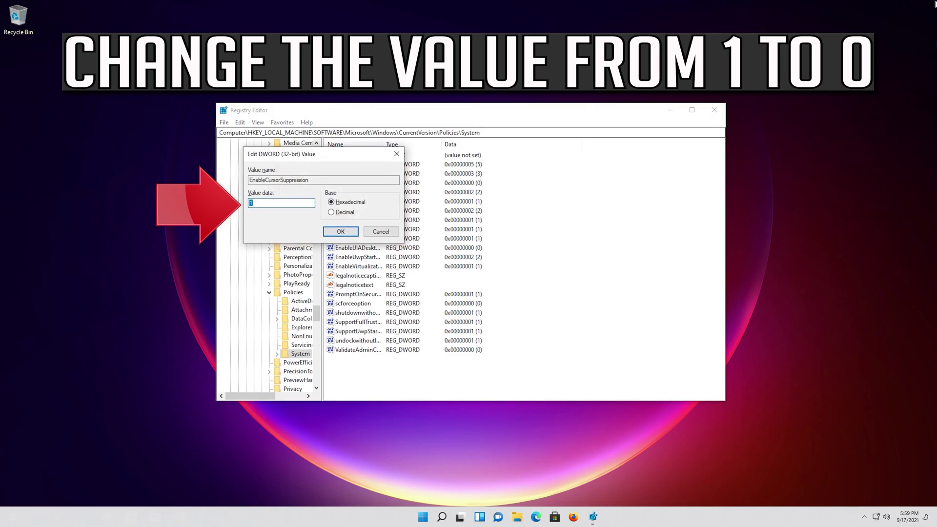
pyautogui.write('0')
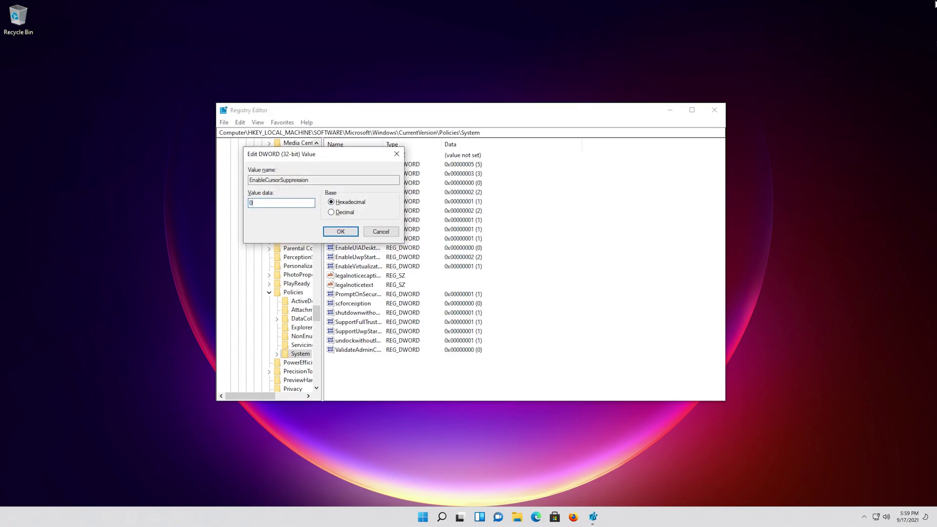
pyautogui.press('Return')
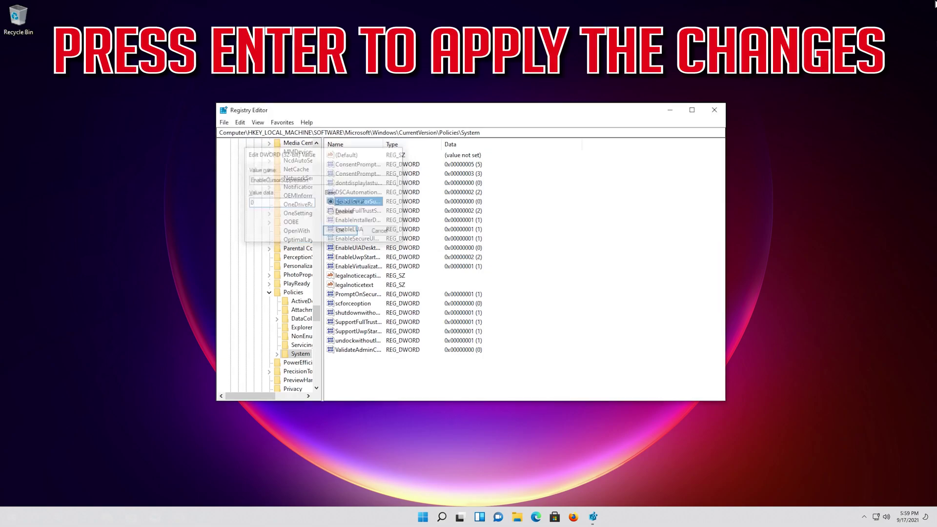
pyautogui.hotkey('ctrl', 'alt', 'Delete')
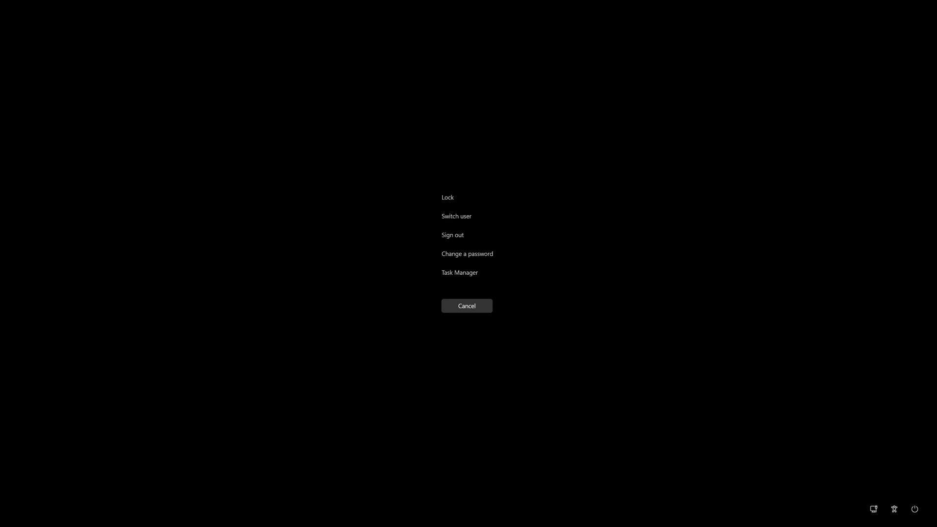
# Restart the PC using the Power button's Restart option on the security screen.
pyautogui.press('Tab')
pyautogui.press('Tab')
pyautogui.press('Tab')
pyautogui.press('Tab')
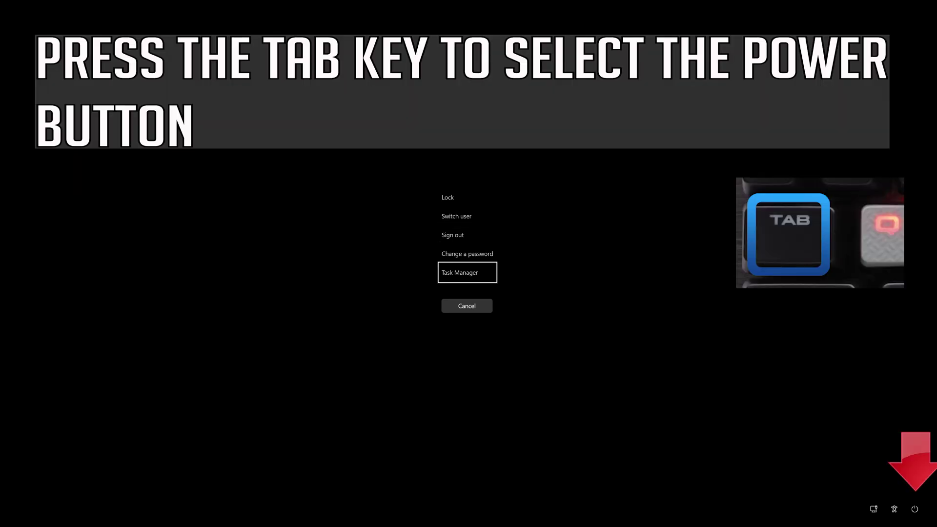
pyautogui.press('Tab')
pyautogui.press('Tab')
pyautogui.press('Tab')
pyautogui.press('Tab')
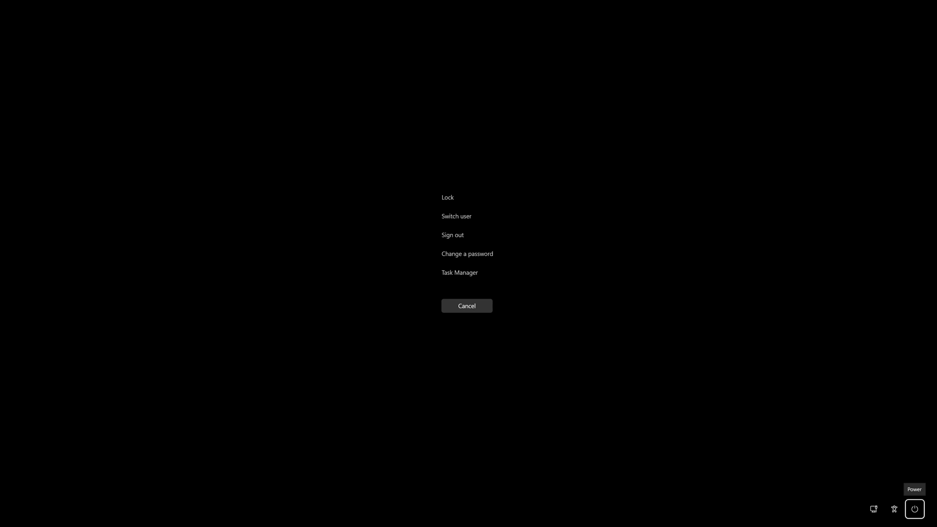
pyautogui.press('Return')
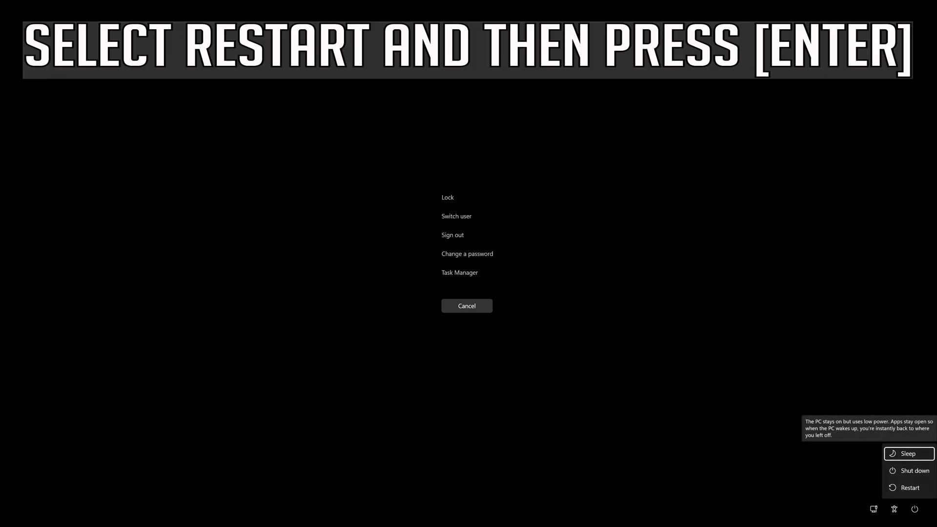
pyautogui.press('Down')
pyautogui.press('Down')
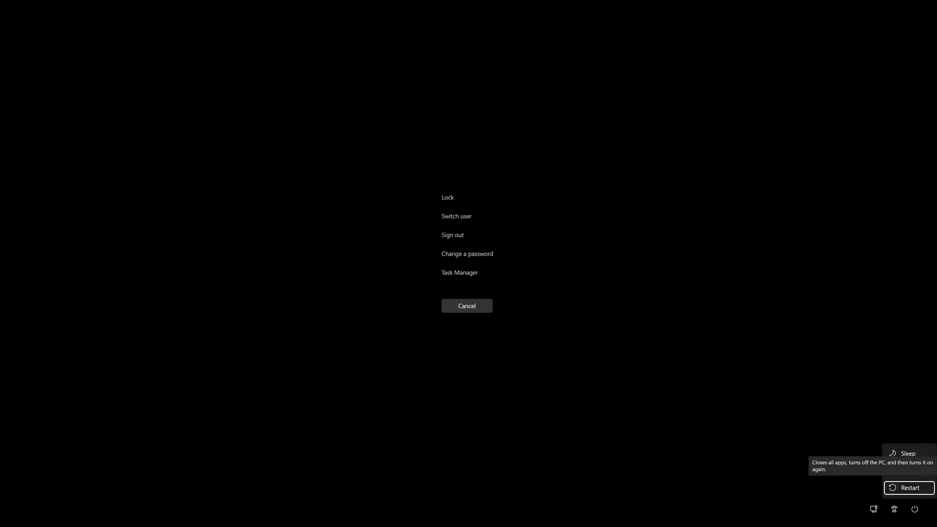
pyautogui.press('Return')
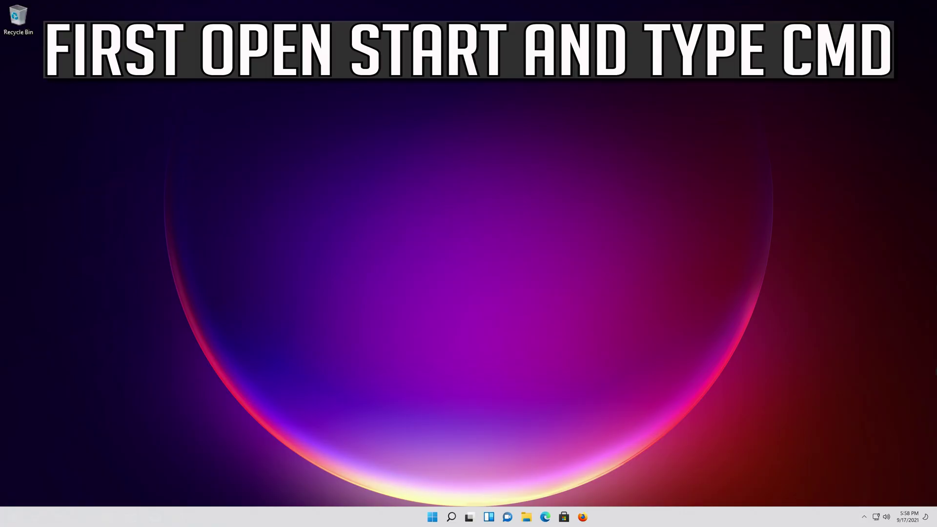
# Start Command Prompt from a Start menu search for cmd.
pyautogui.press('super')
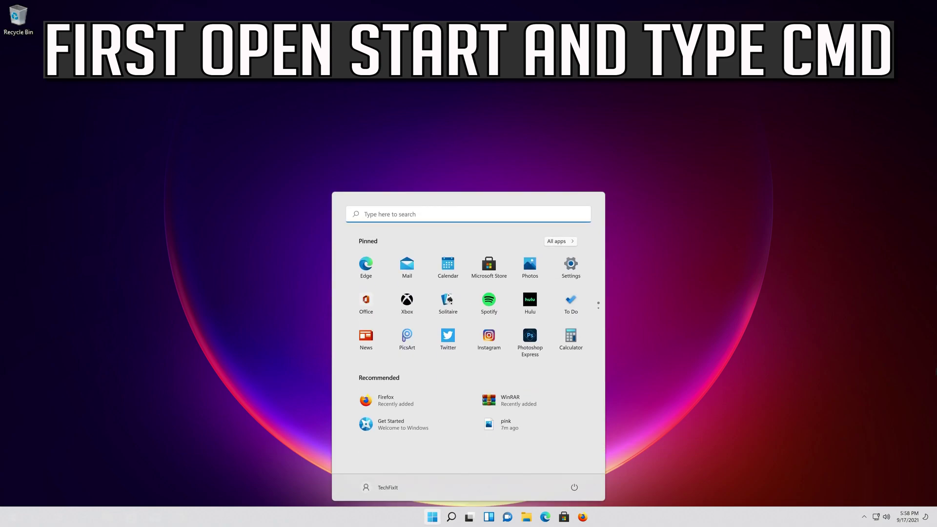
pyautogui.write('cmd')
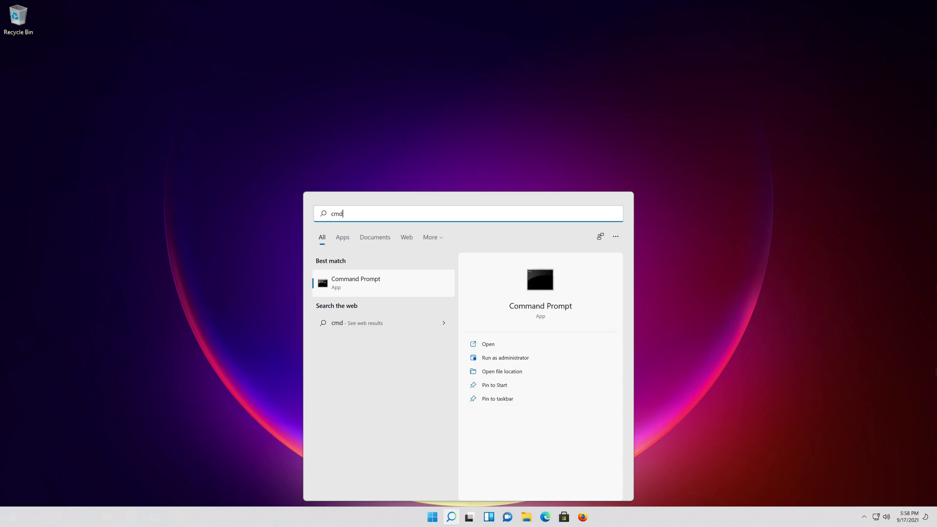
pyautogui.press('Return')
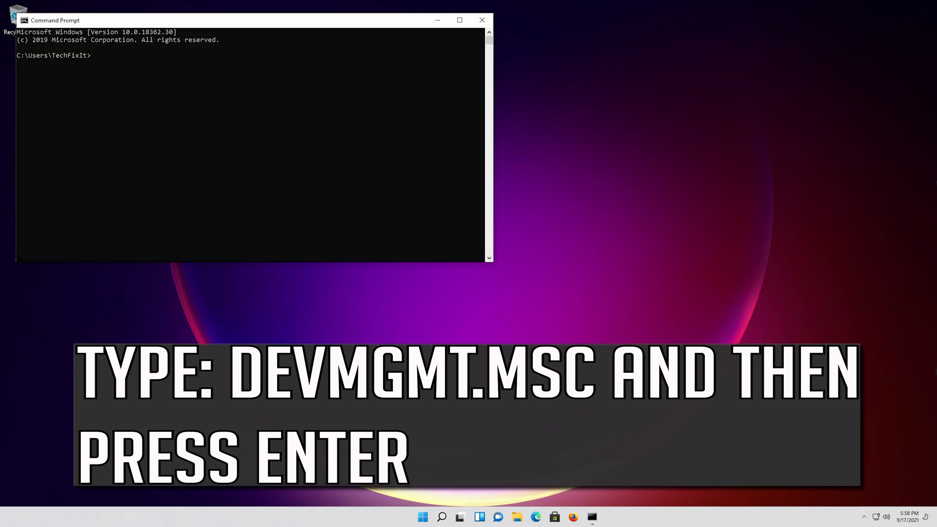
# Run devmgmt.msc at the prompt to open Device Manager.
pyautogui.write('devmgmt.msc')
pyautogui.press('Return')
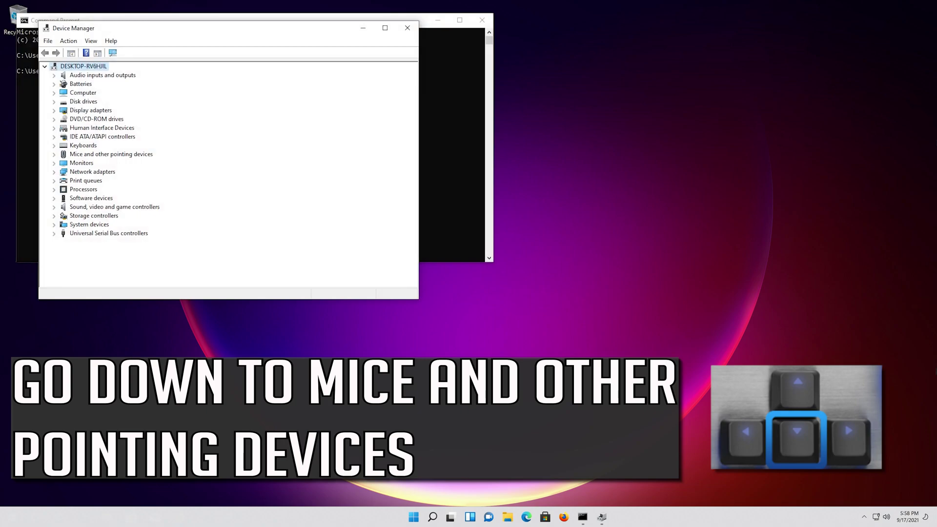
# Expand Mice and other pointing devices and open the Microsoft PS/2 Mouse Properties.
pyautogui.press('Down')
pyautogui.press('Down')
pyautogui.press('Down')
pyautogui.press('Down')
pyautogui.press('Down')
pyautogui.press('Down')
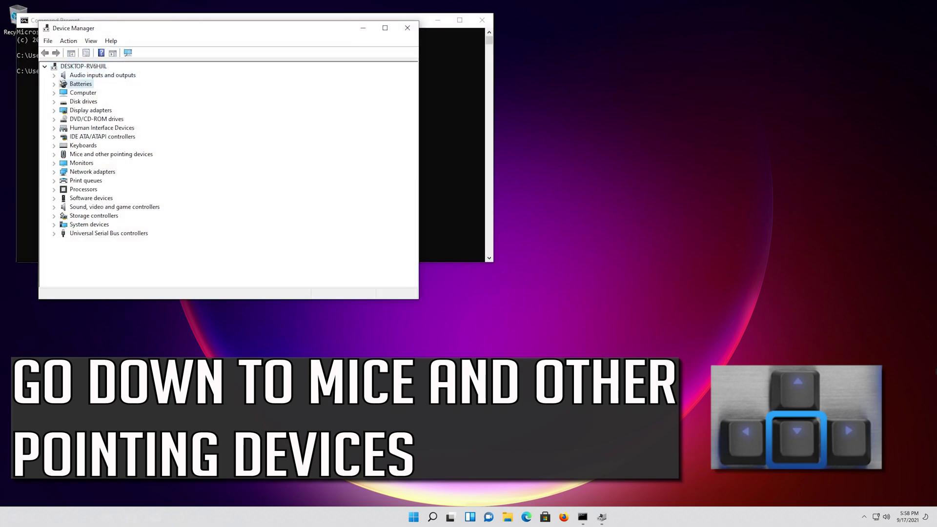
pyautogui.press('Down')
pyautogui.press('Down')
pyautogui.press('Down')
pyautogui.press('Down')
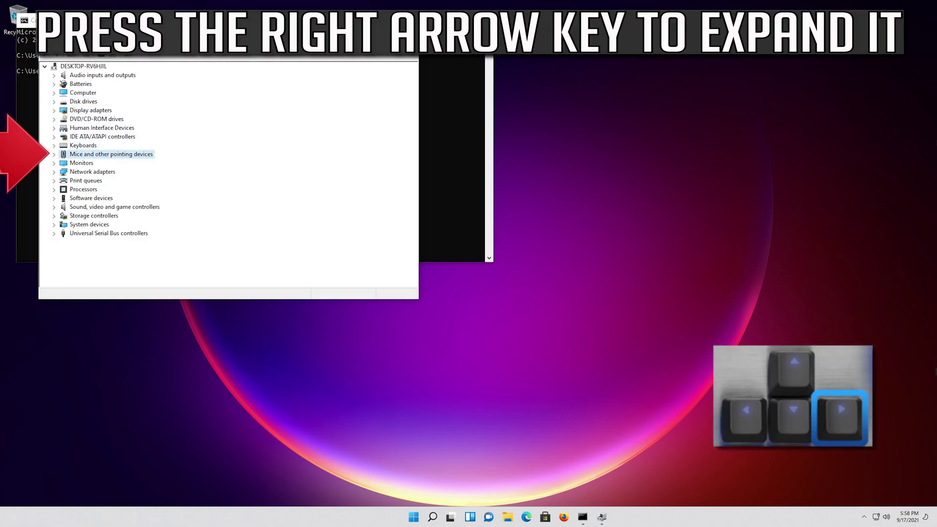
pyautogui.press('Right')
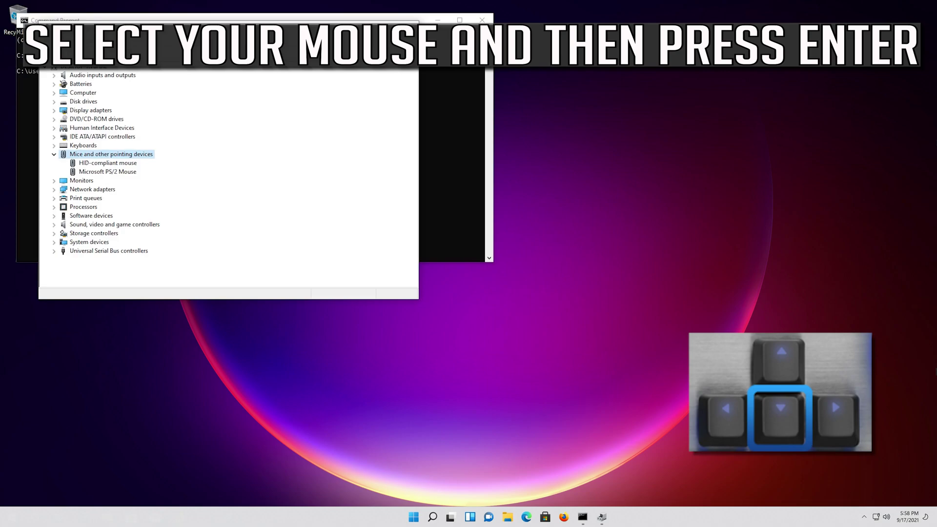
pyautogui.press('Down')
pyautogui.press('Down')
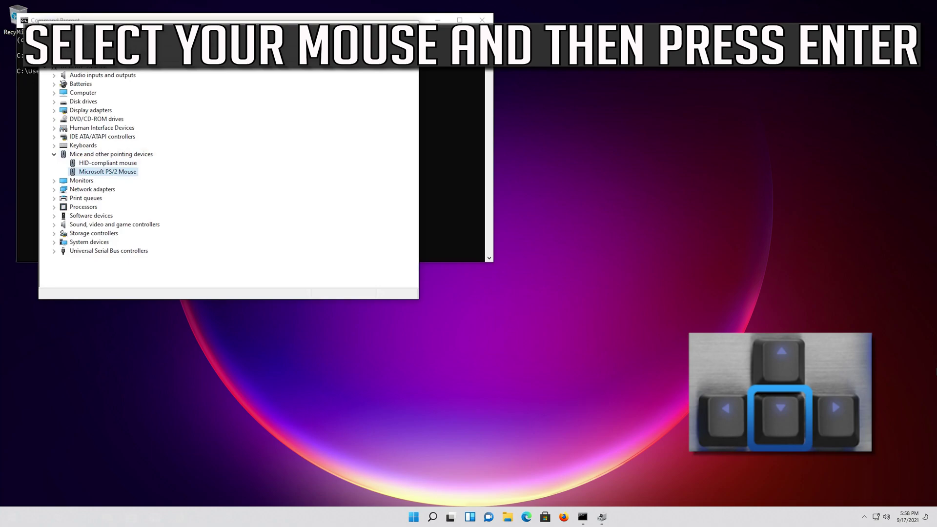
pyautogui.press('Return')
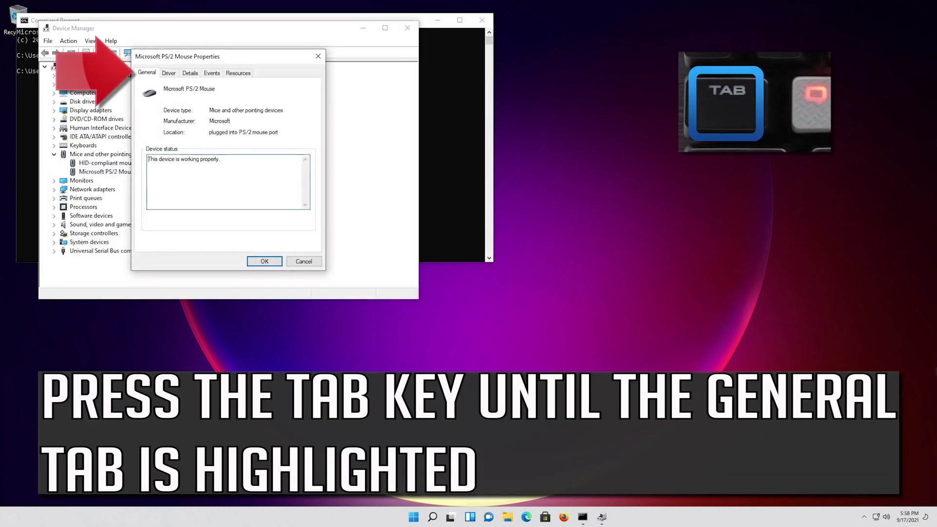
# Show the Microsoft PS/2 Mouse driver details: provider Microsoft, version 10.0.18362.1, dated 6/21/2006.
pyautogui.press('Tab')
pyautogui.press('Tab')
pyautogui.press('Tab')
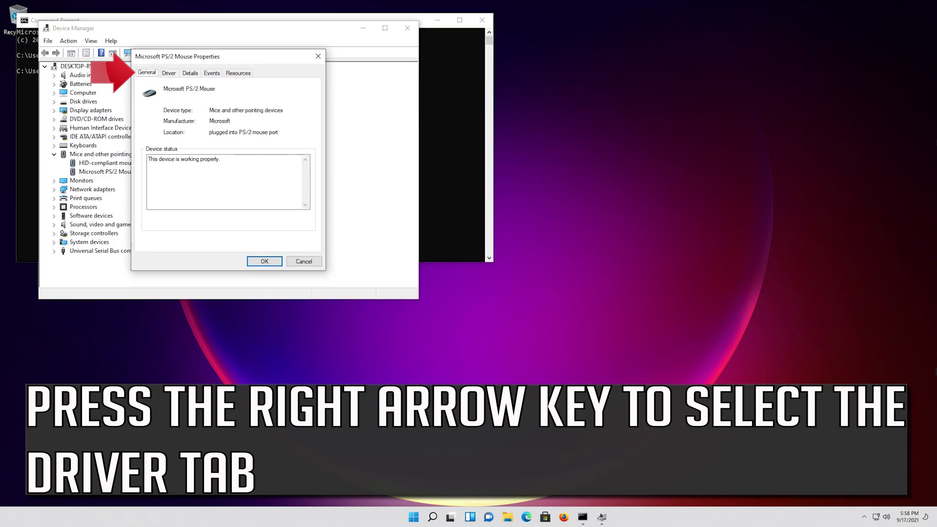
pyautogui.press('Right')
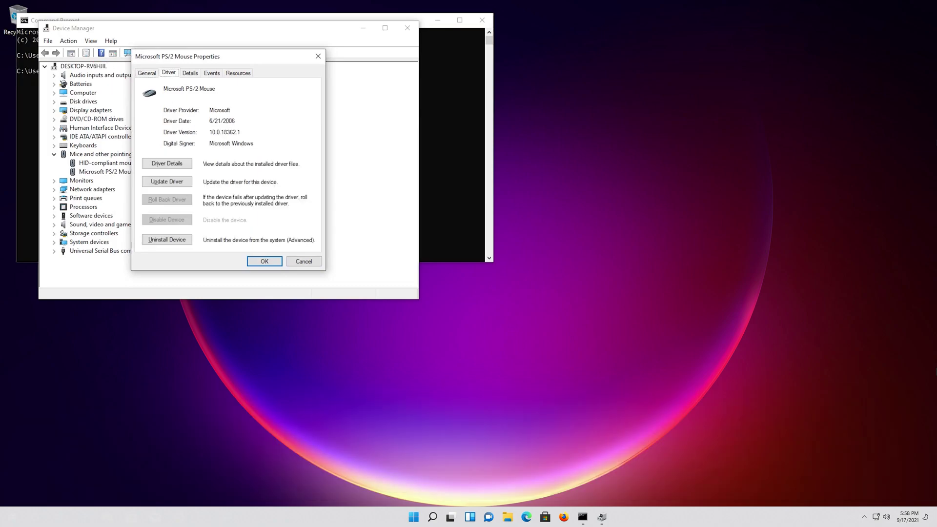
pyautogui.press('Tab')
pyautogui.press('Down')
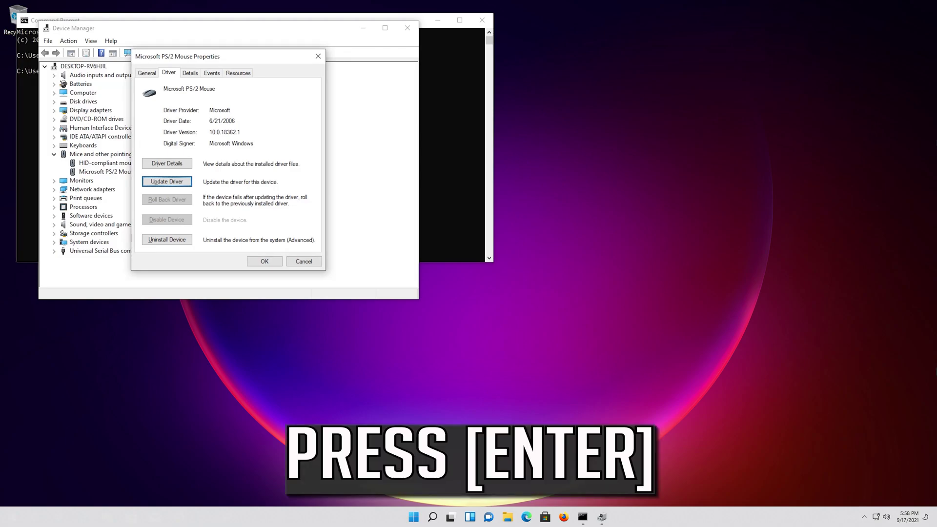
# Search automatically online for an updated PS/2 mouse driver, then restart the Update Drivers wizard.
pyautogui.press('Return')
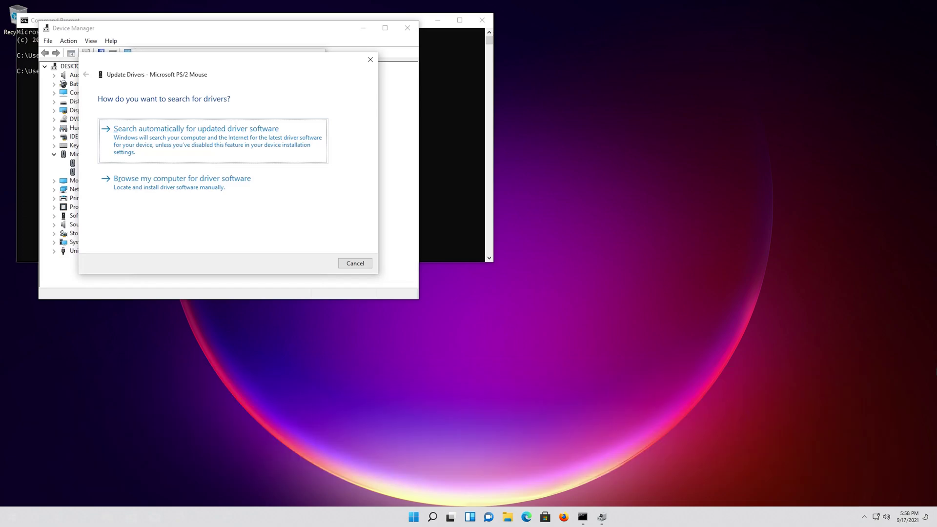
pyautogui.press('Return')
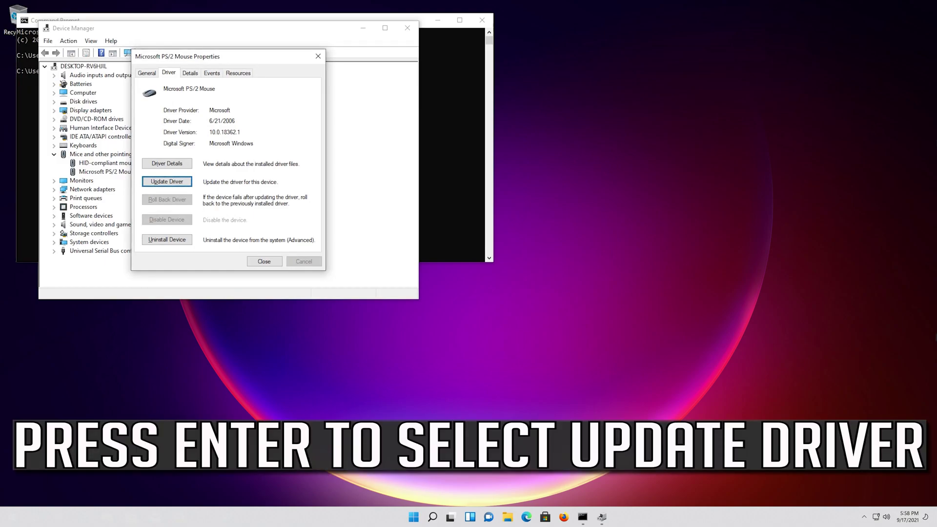
pyautogui.press('Return')
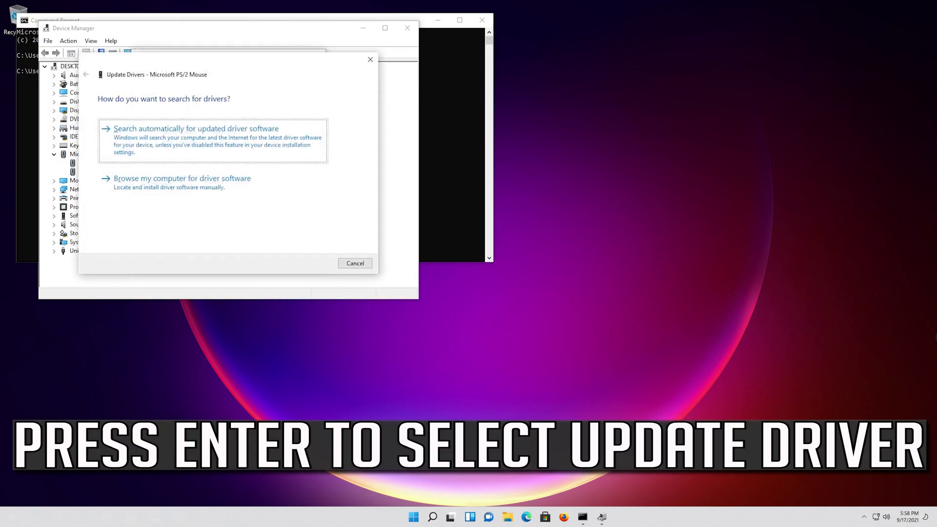
pyautogui.press('Tab')
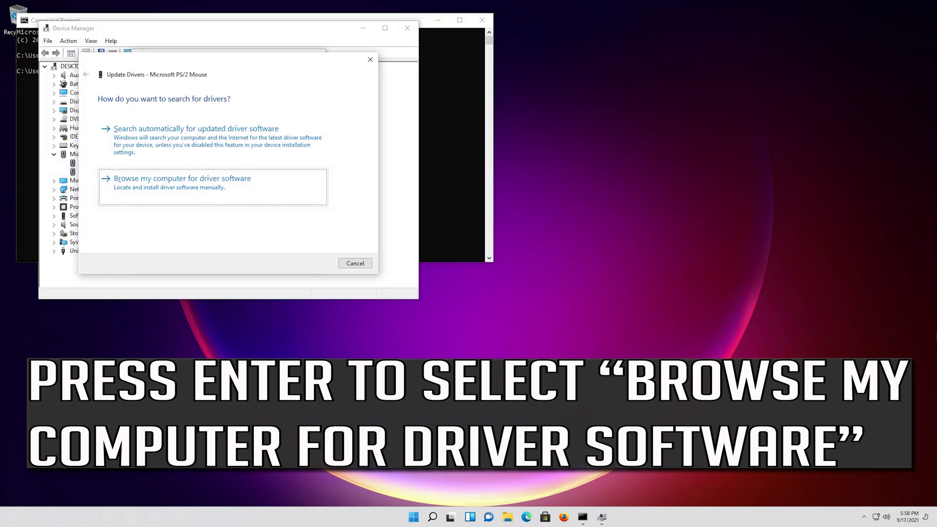
# Pick Microsoft PS/2 Mouse from the compatible drivers on this computer and install it.
pyautogui.press('Return')
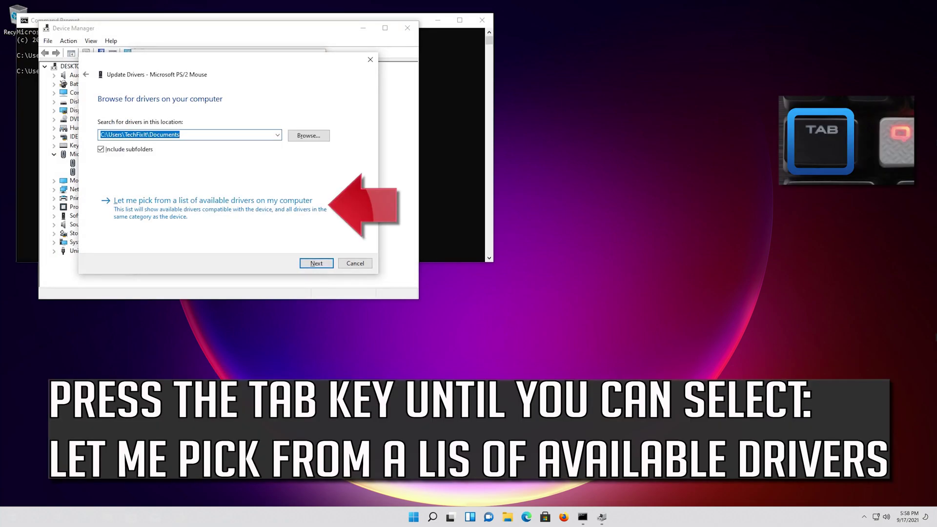
pyautogui.press('Tab')
pyautogui.press('Tab')
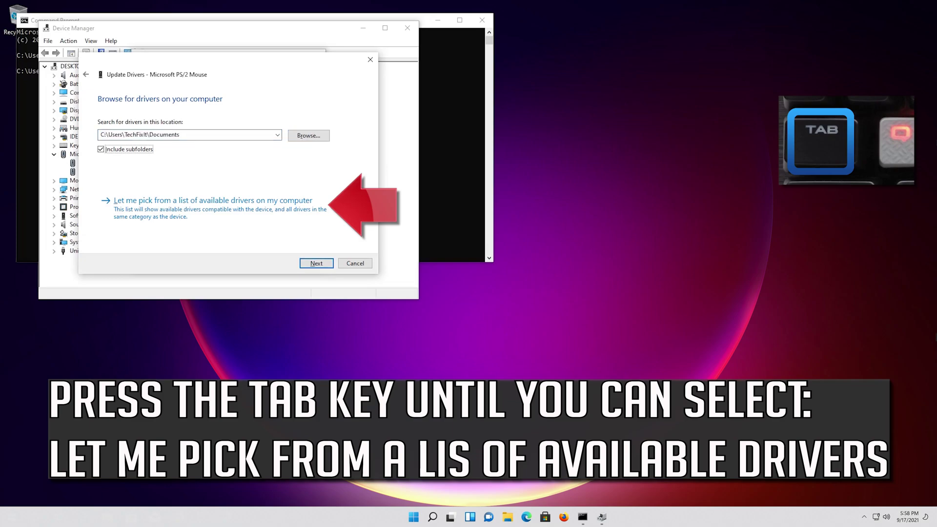
pyautogui.press('Tab')
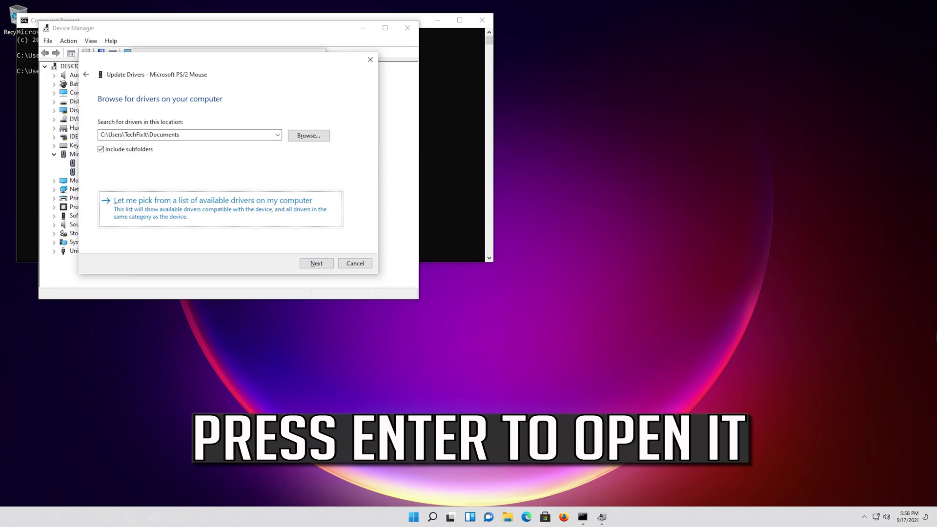
pyautogui.press('Return')
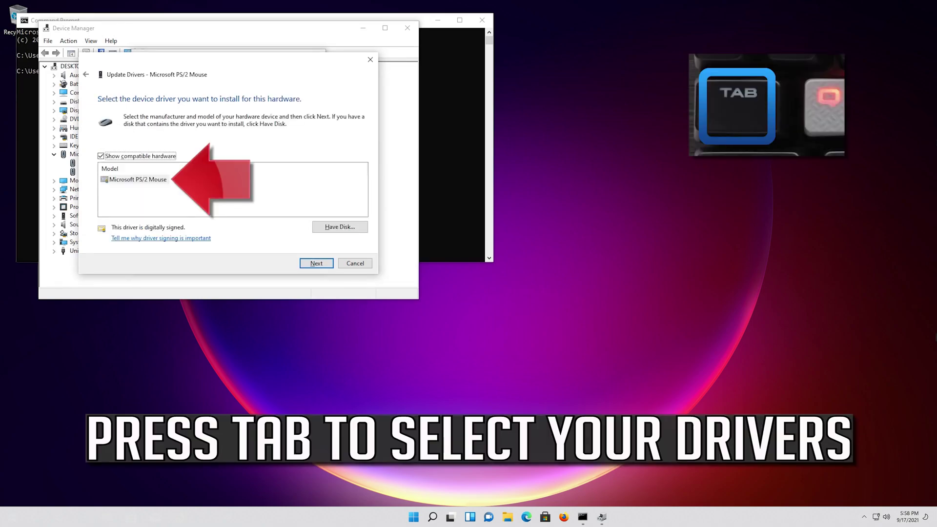
pyautogui.press('Tab')
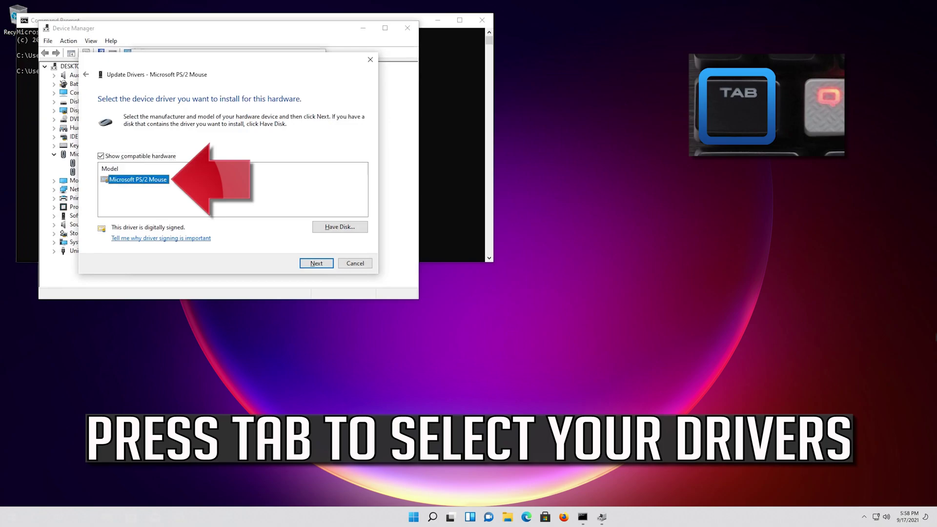
pyautogui.press('Tab')
pyautogui.press('Tab')
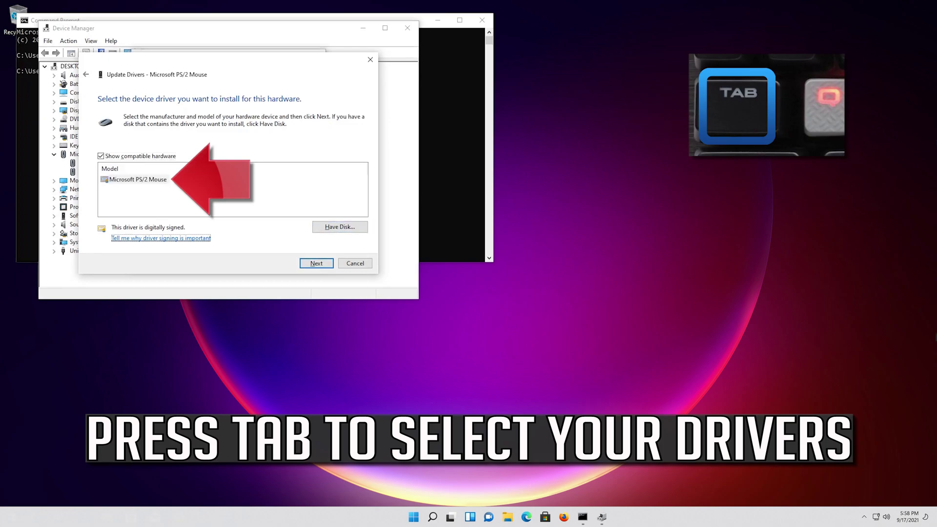
pyautogui.press('Tab')
pyautogui.press('Tab')
pyautogui.press('Tab')
pyautogui.press('Tab')
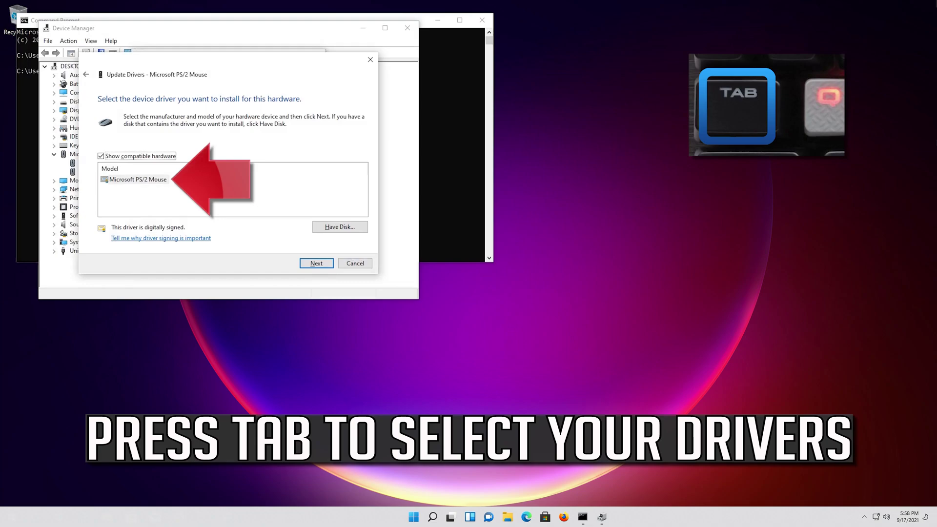
pyautogui.press('Tab')
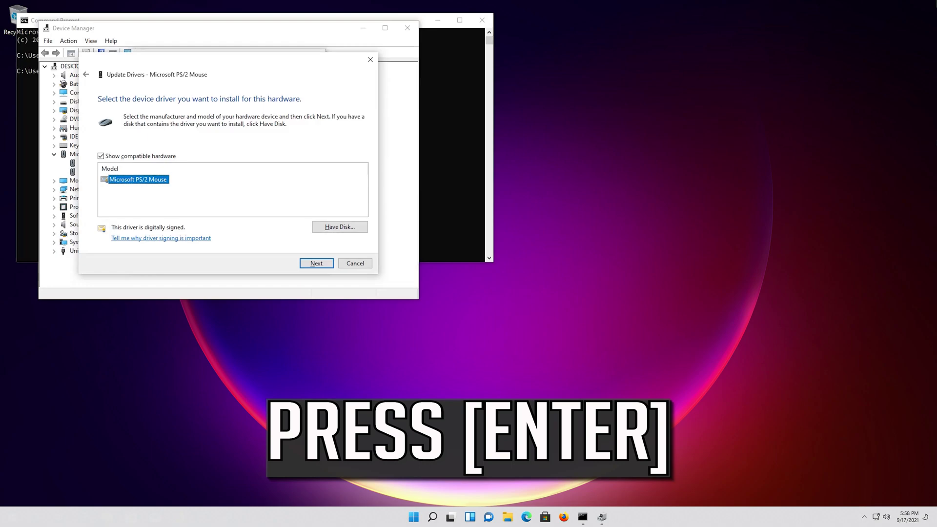
pyautogui.press('Return')
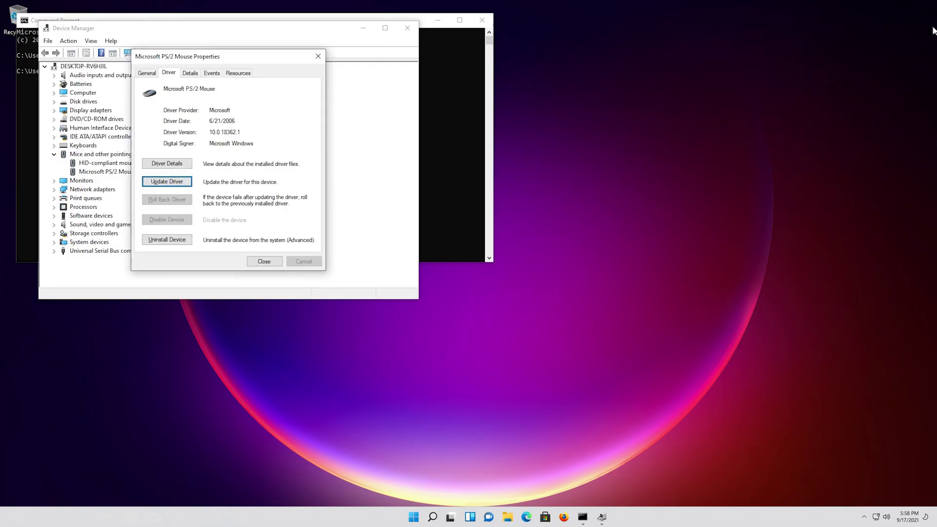
# Uninstall the Microsoft PS/2 Mouse device from its Driver tab and confirm the removal.
pyautogui.press('Down')
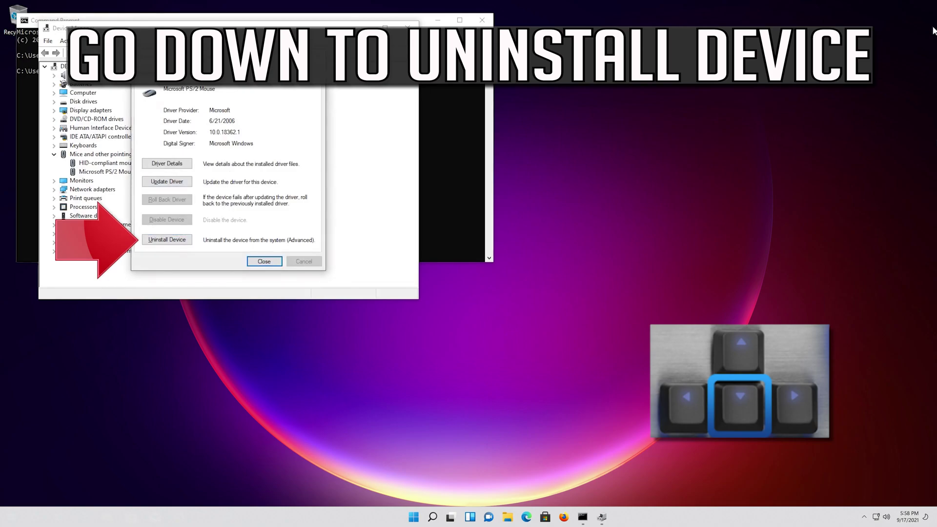
pyautogui.press('Down')
pyautogui.press('Down')
pyautogui.press('Down')
pyautogui.press('Return')
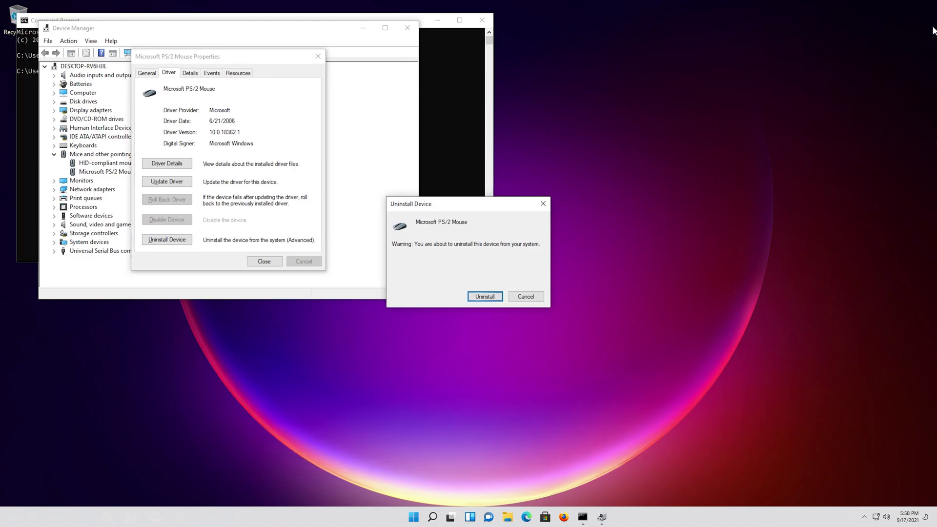
pyautogui.press('Return')
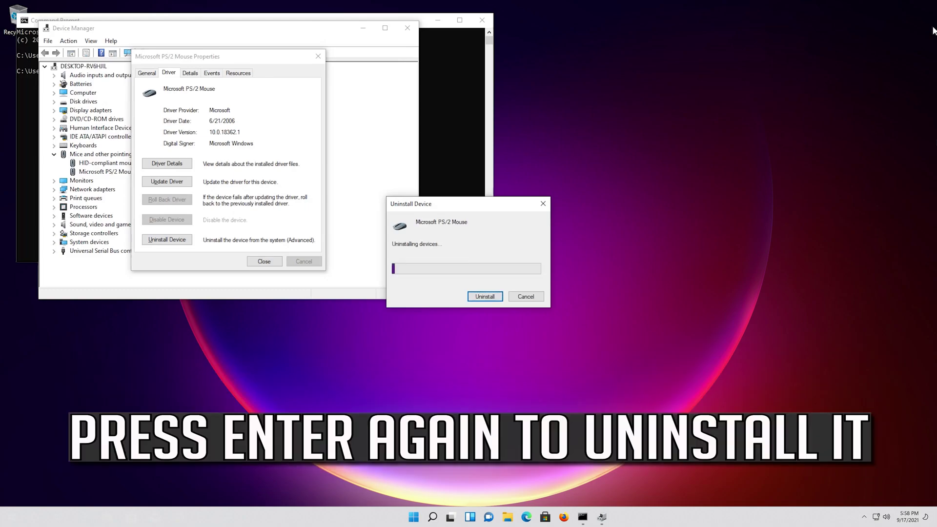